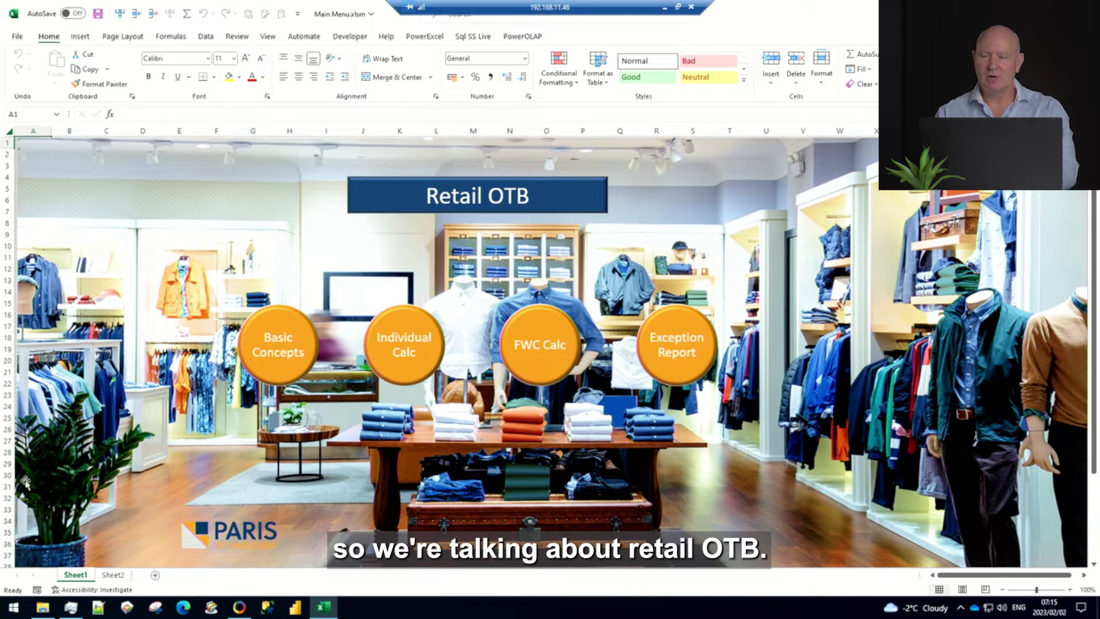
- Open 1 Retail OTB Basics.xlsx and advance two sheets to Sheet3's Theoretical Depleted Stock bar
click(278, 357)
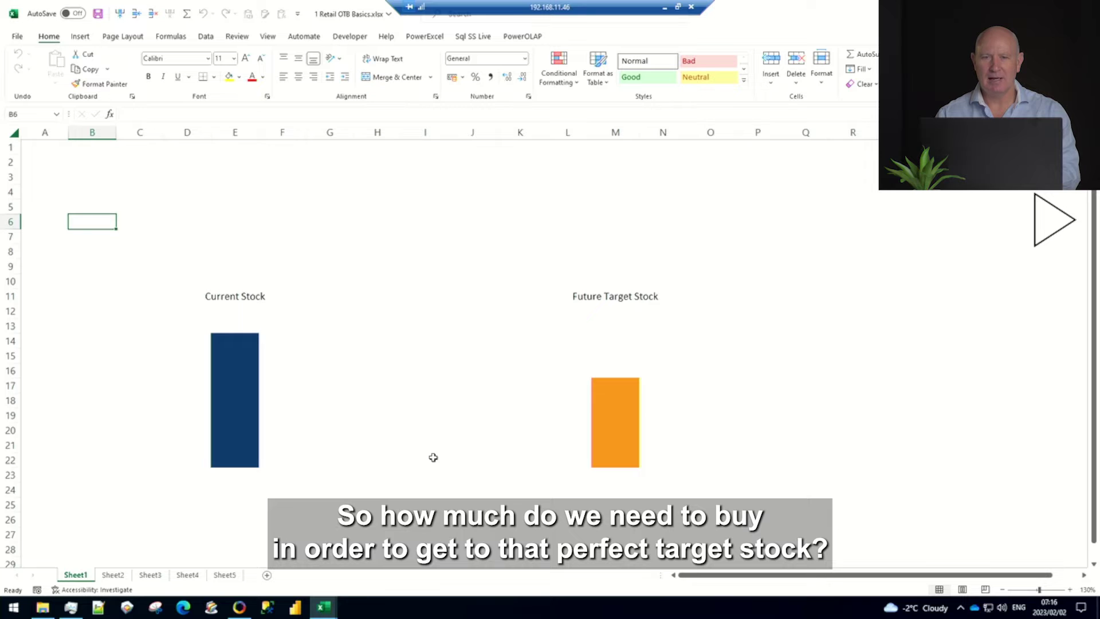
click(1057, 227)
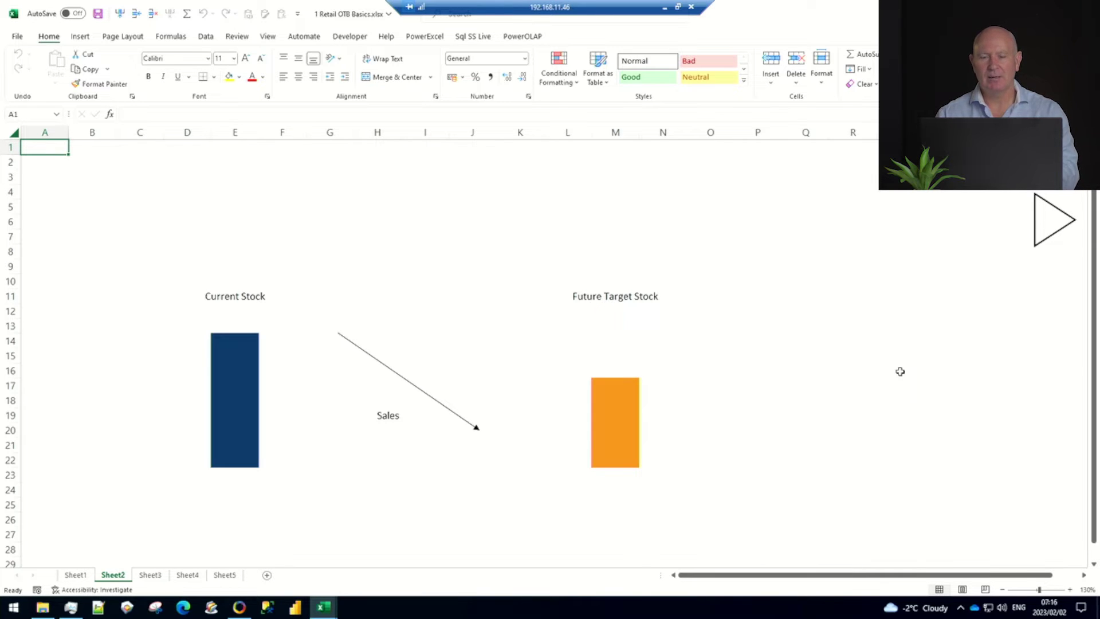
click(1050, 225)
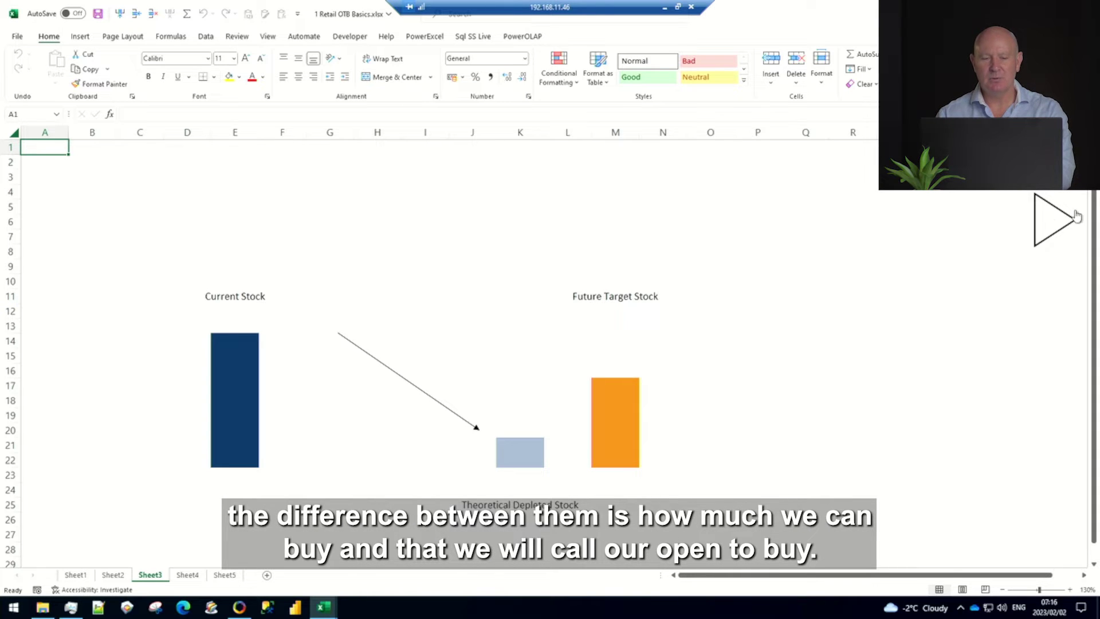
- Advance to Sheet4, where an OTB arrow spans the depleted-to-target stock gap
click(1051, 226)
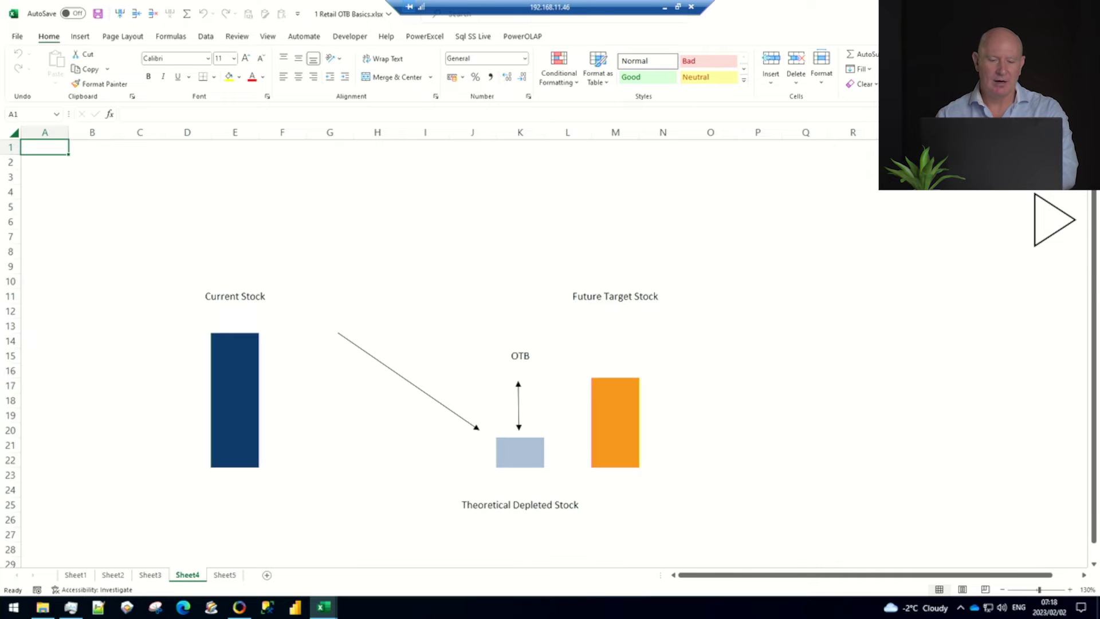
- Close the basics workbook without saving and open 2 Individual Calc
key(ctrl+w)
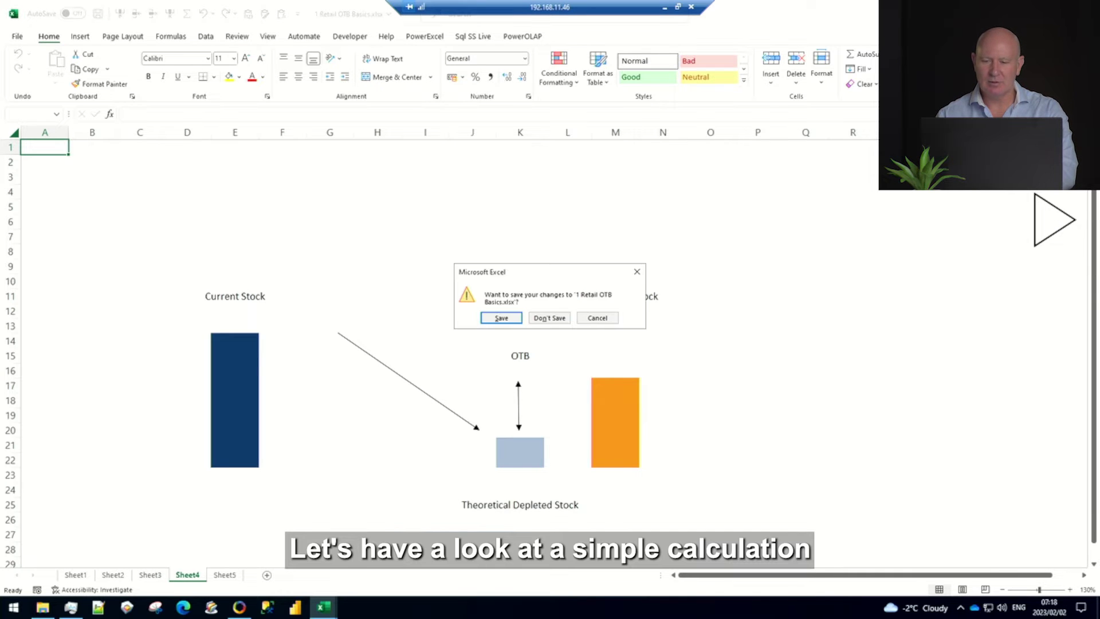
click(551, 319)
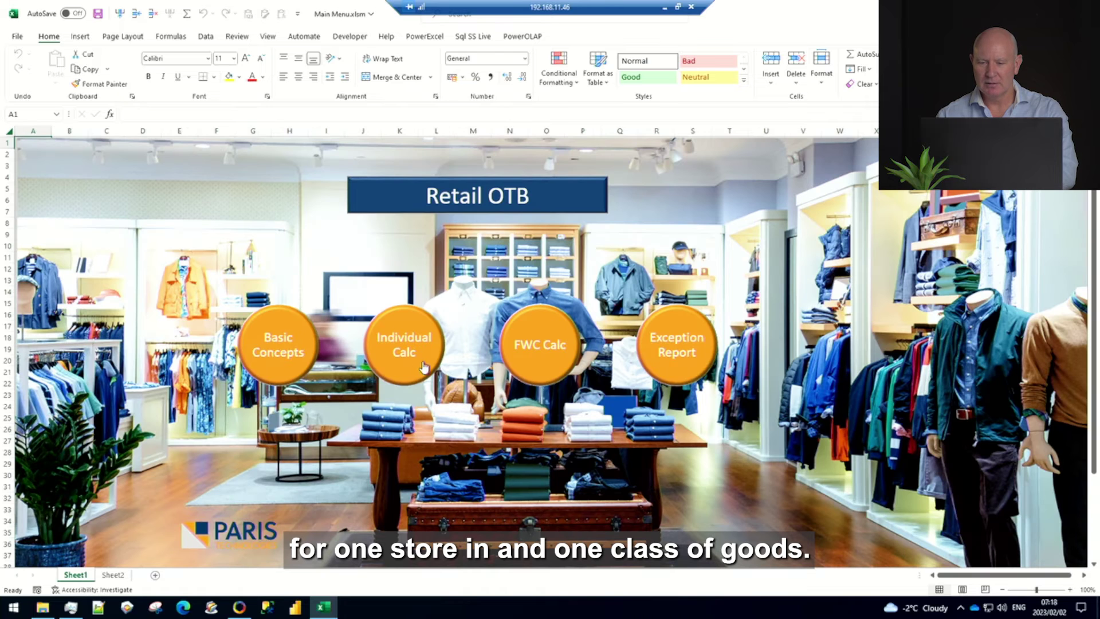
click(398, 352)
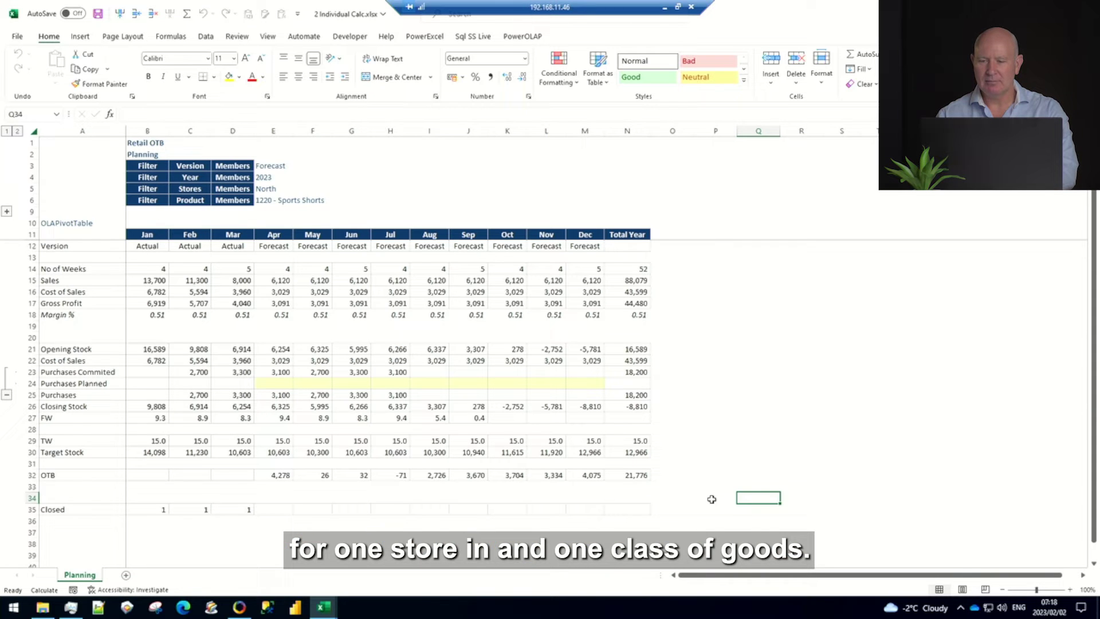
click(762, 454)
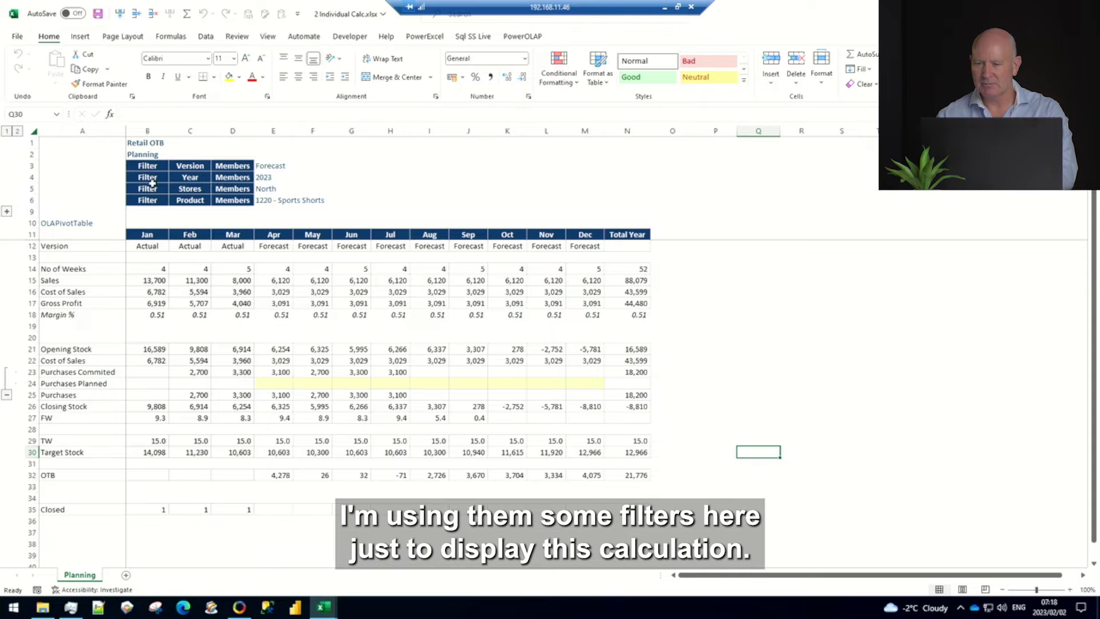
- Review the Stores and Product filter member lists, leaving them unchanged
double_click(263, 186)
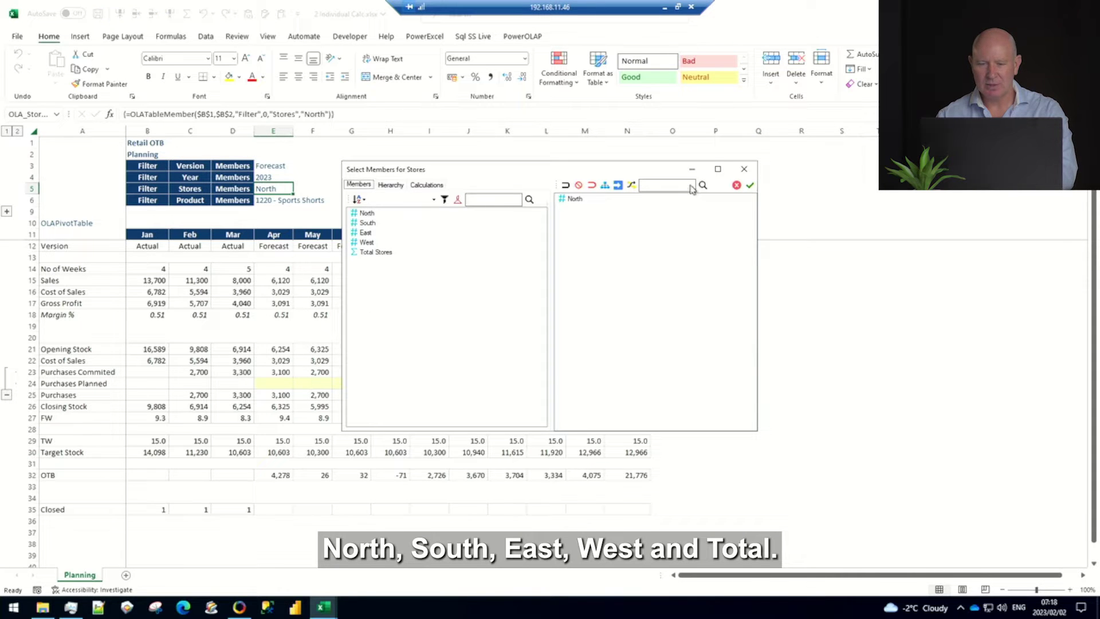
click(744, 169)
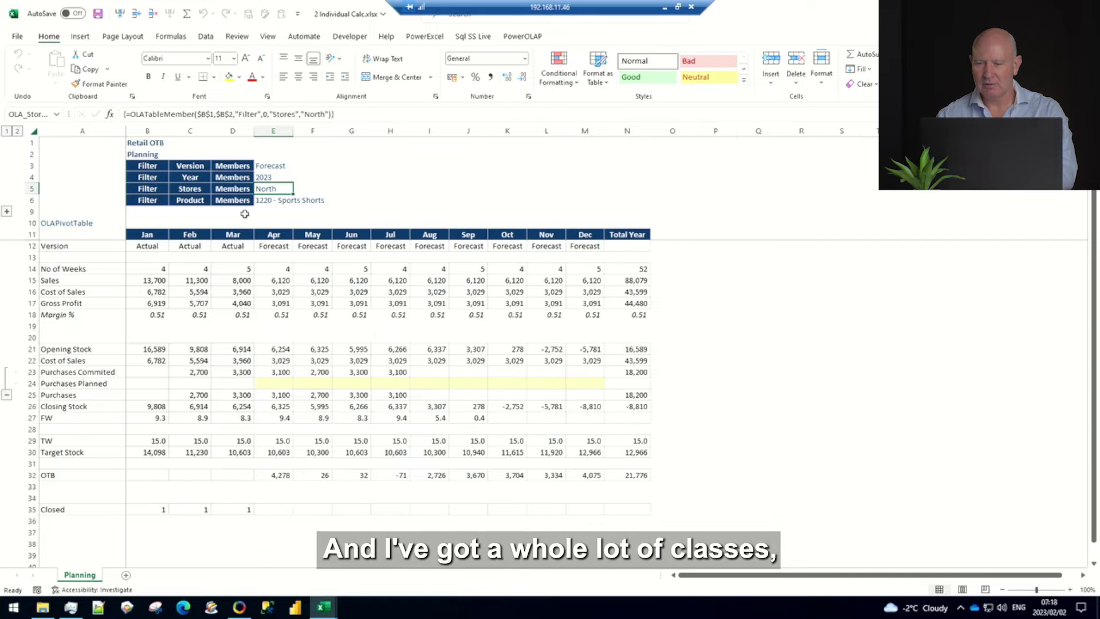
double_click(264, 201)
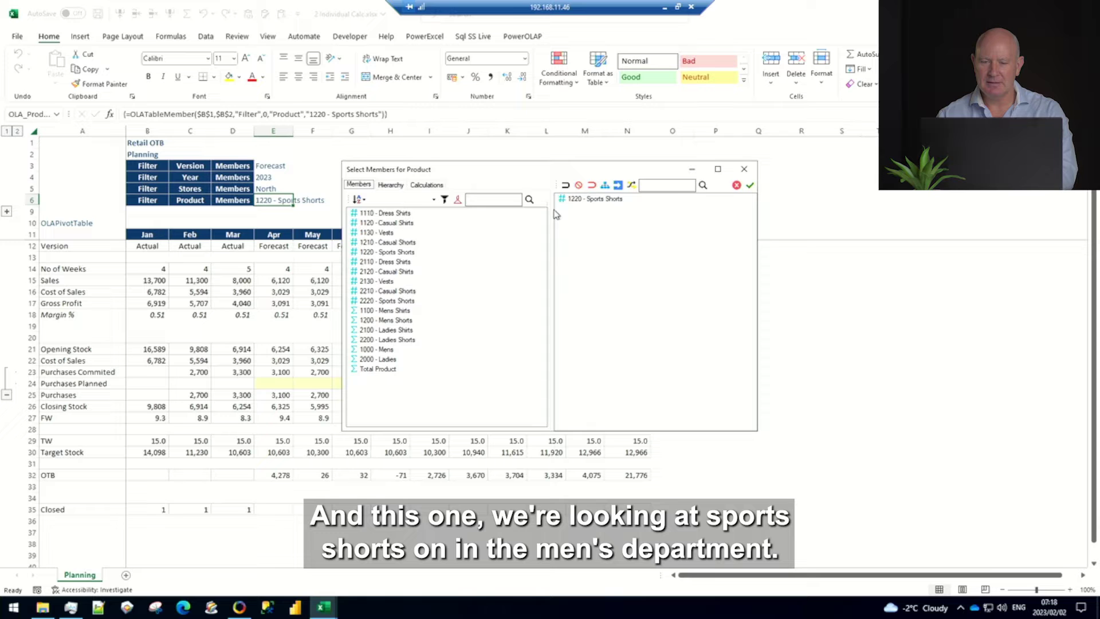
click(750, 185)
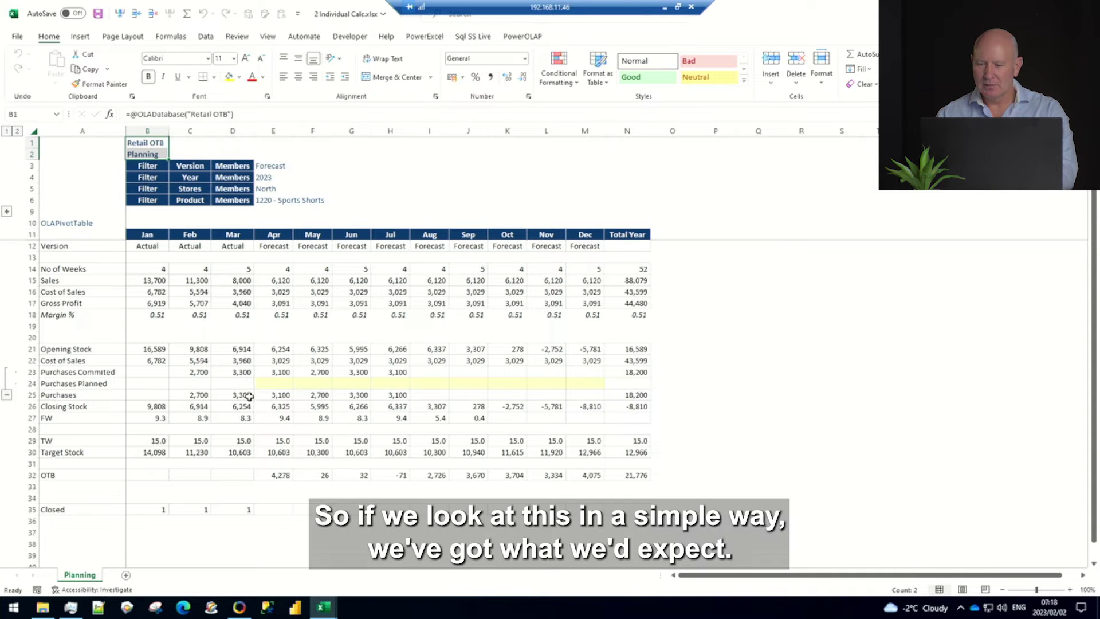
click(6, 396)
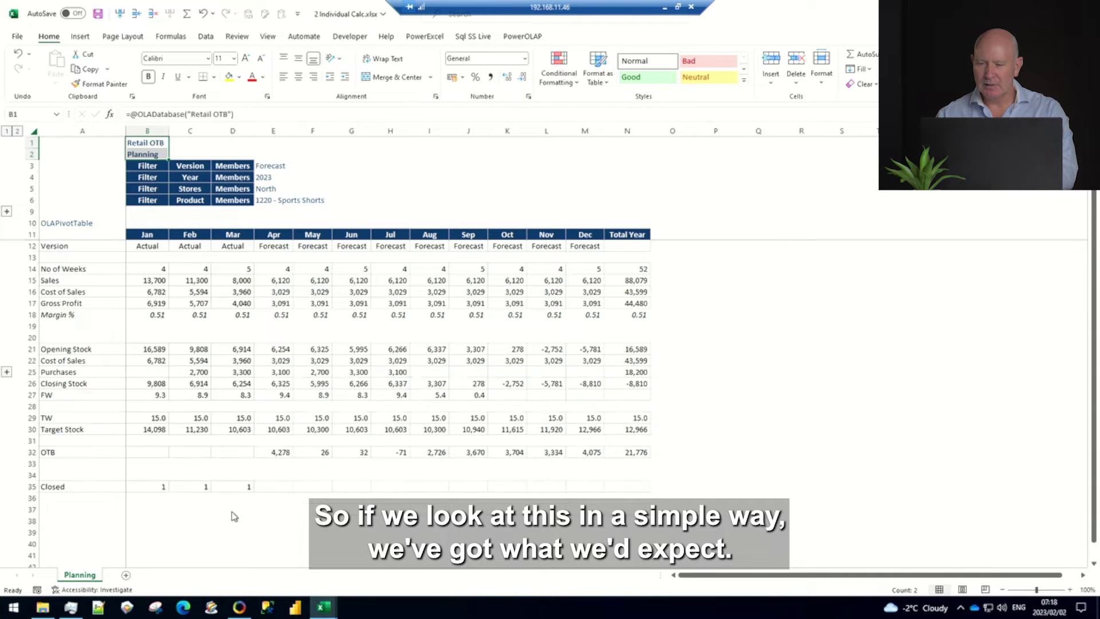
click(301, 529)
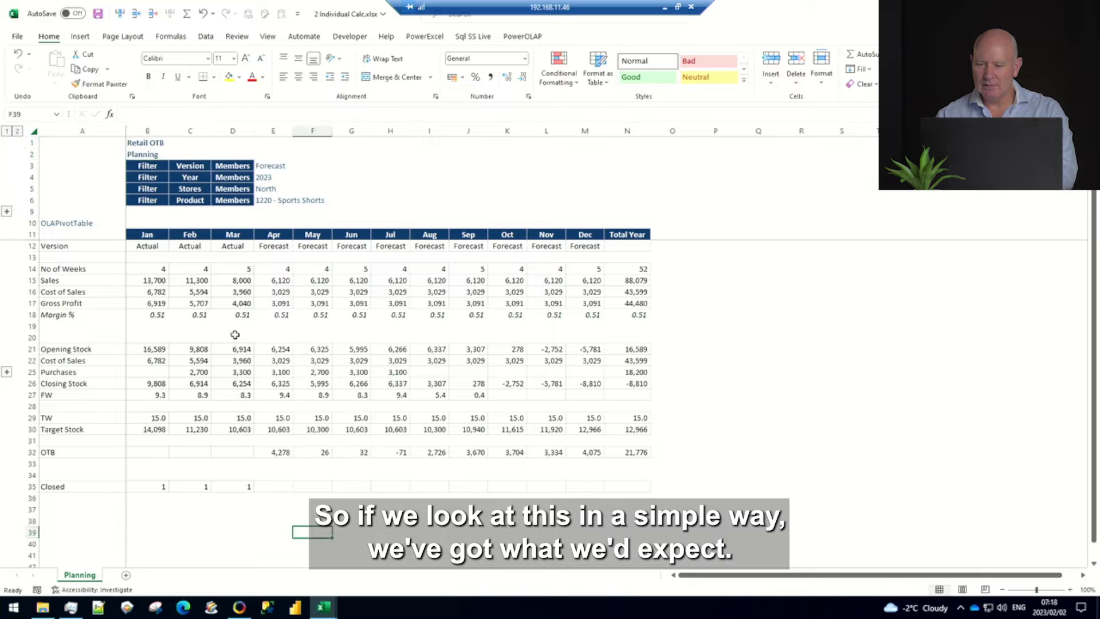
click(25, 280)
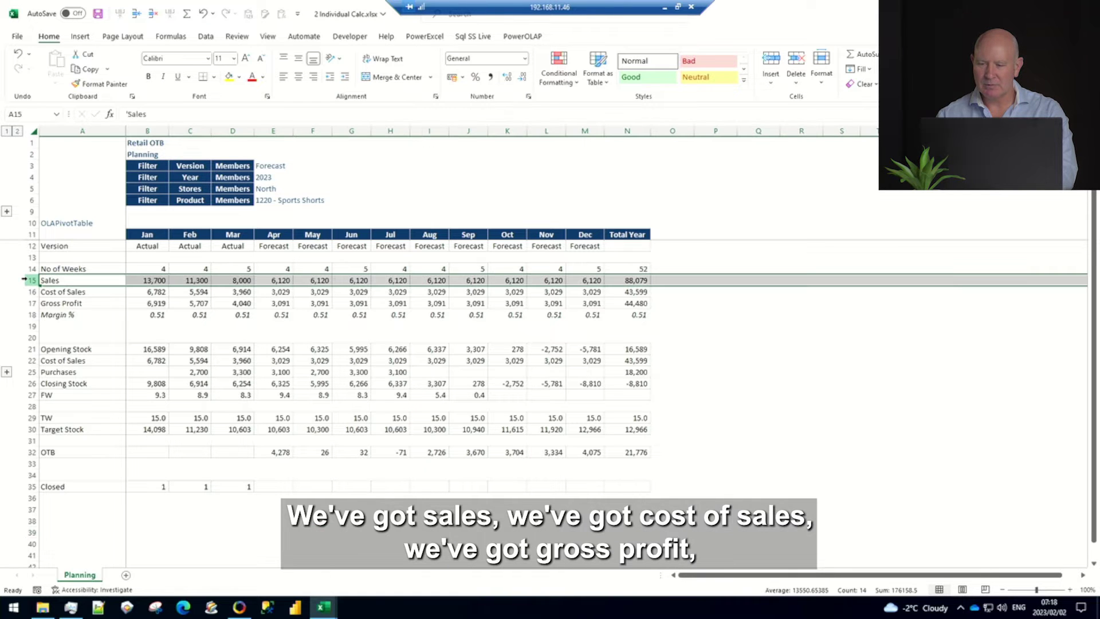
click(24, 292)
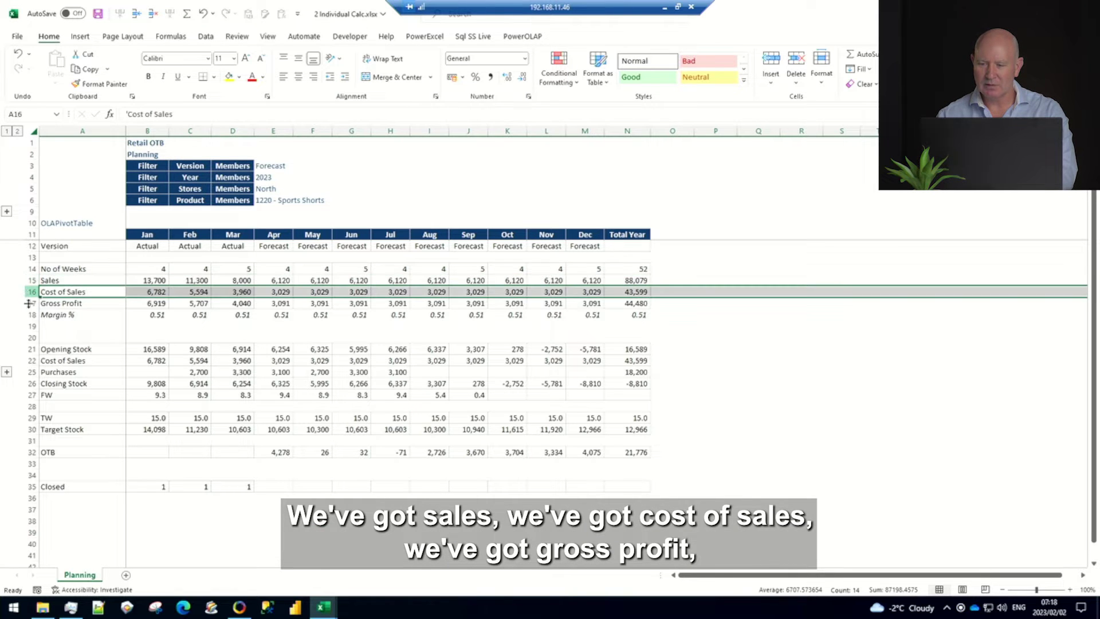
click(26, 304)
click(28, 314)
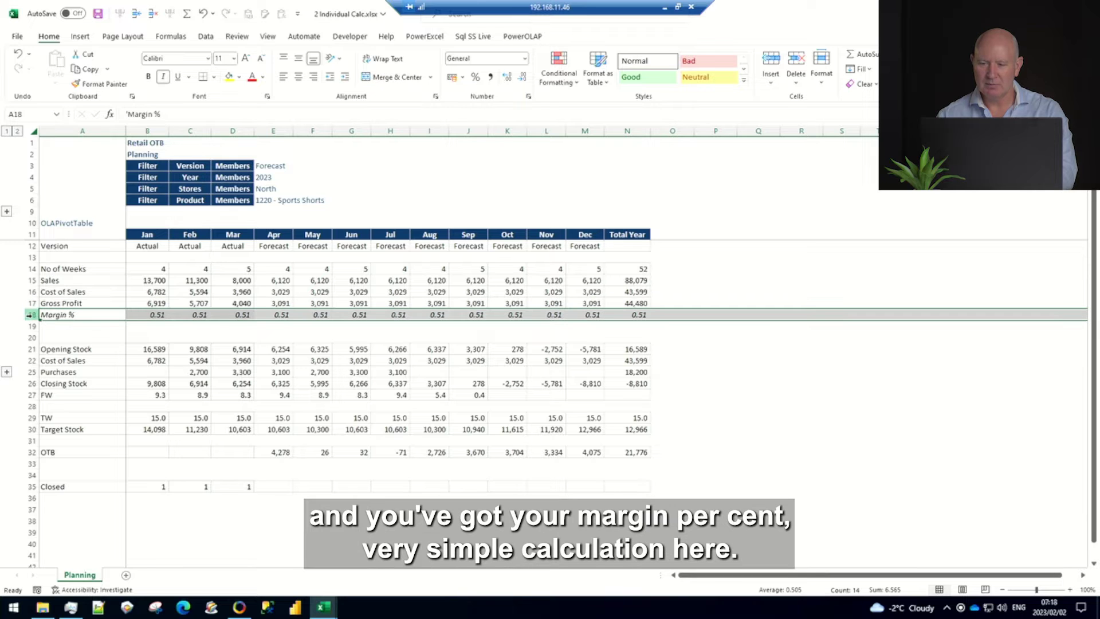
click(703, 409)
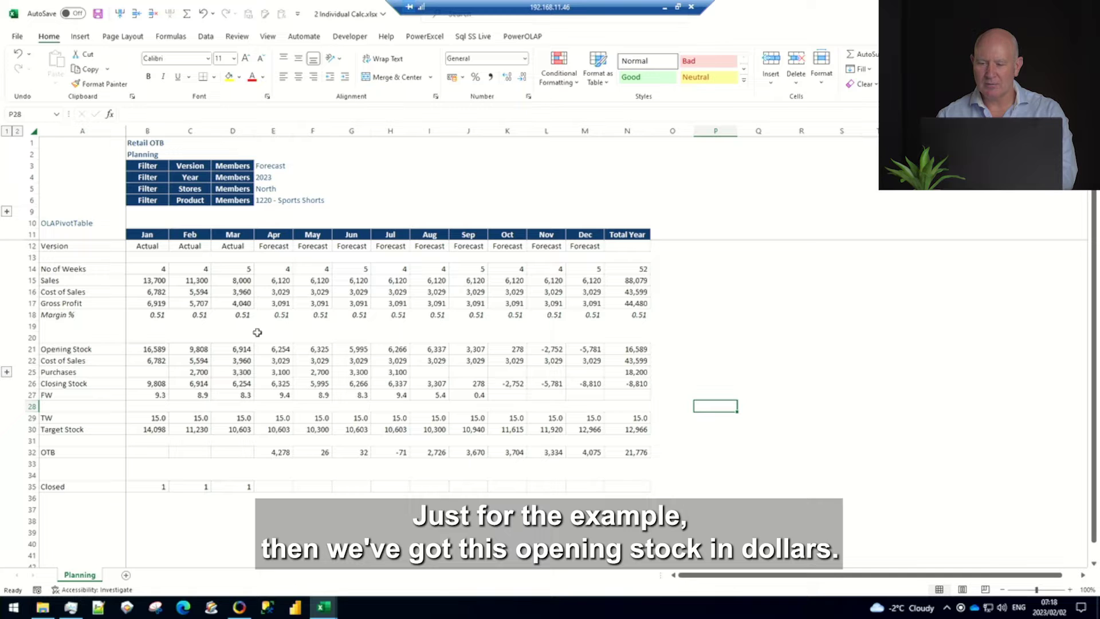
click(276, 350)
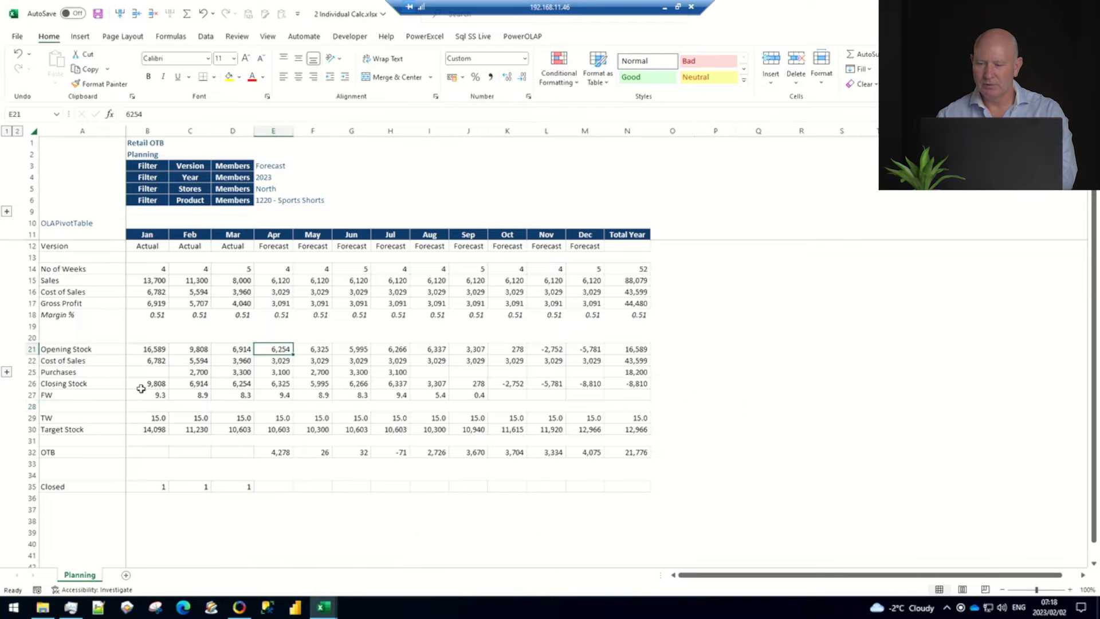
click(285, 360)
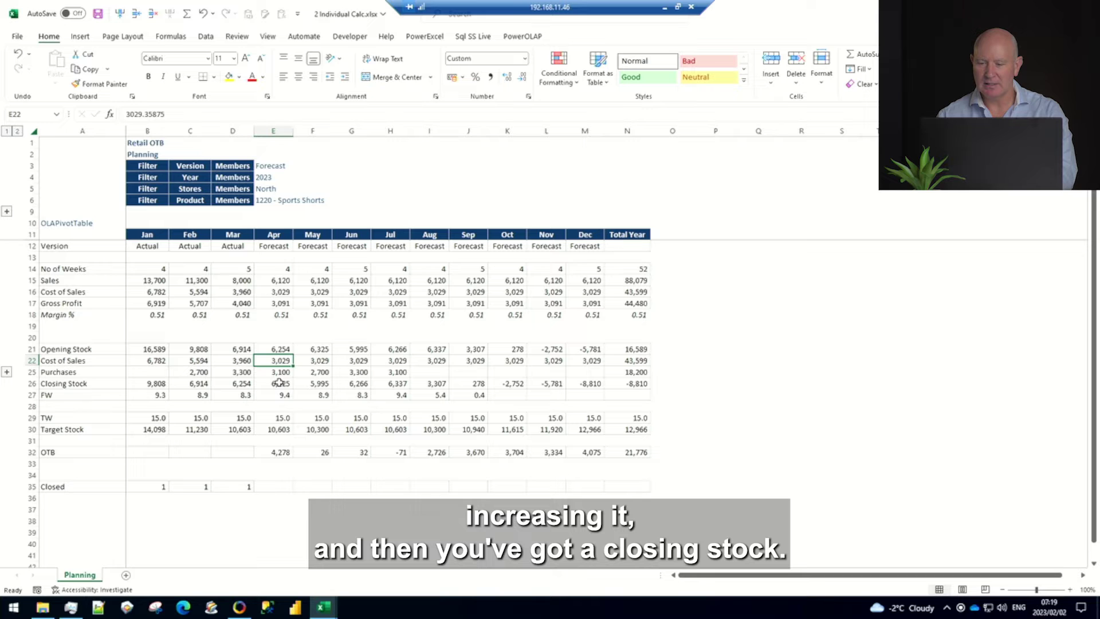
click(279, 383)
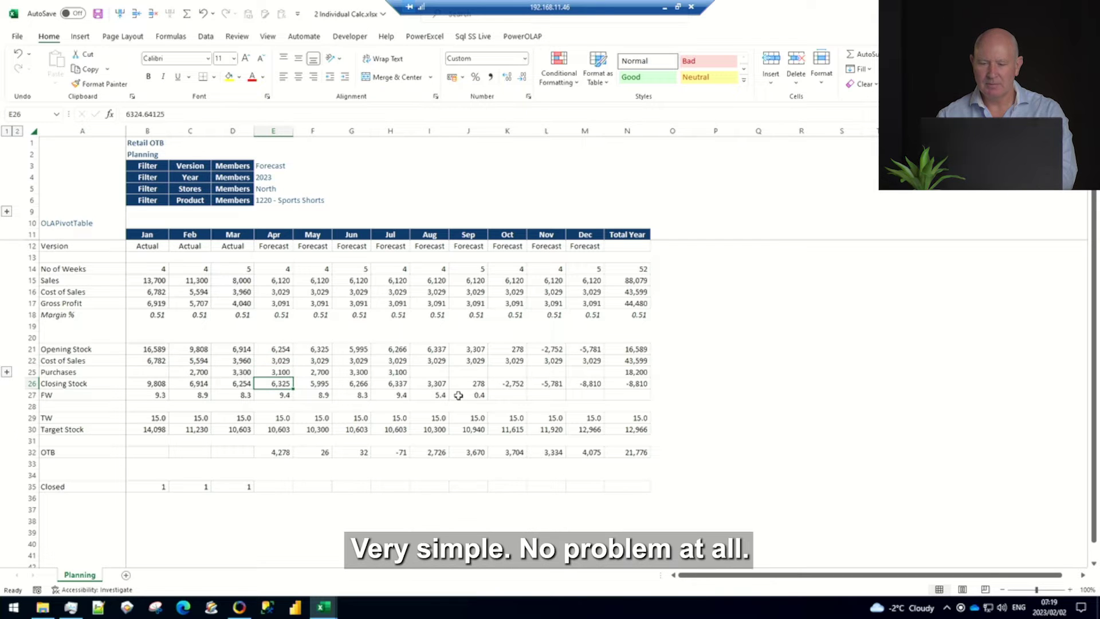
click(28, 394)
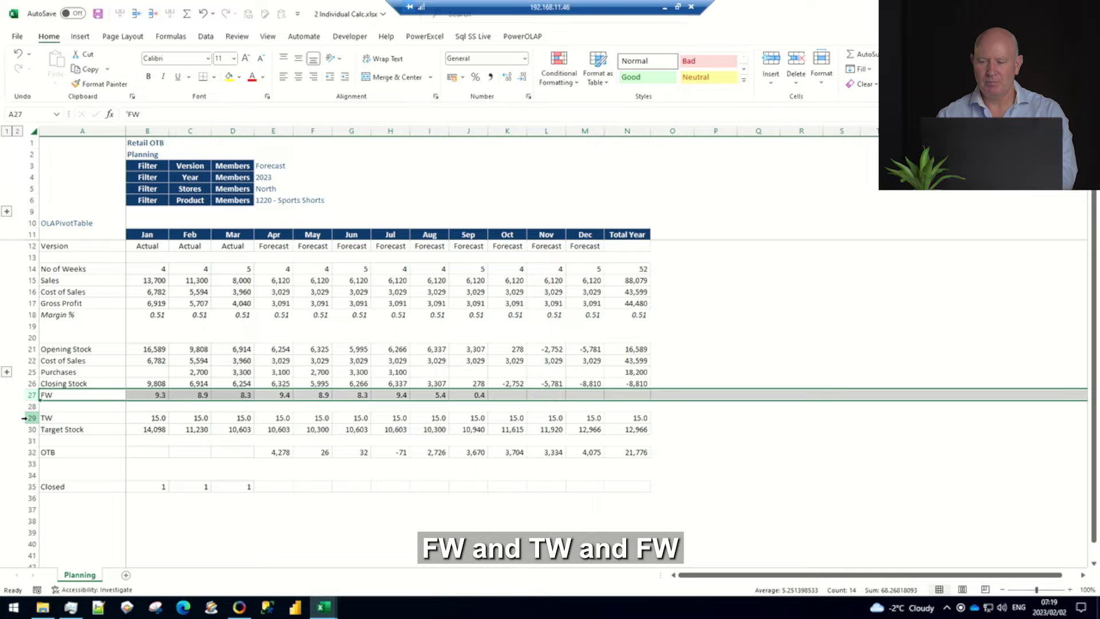
click(27, 418)
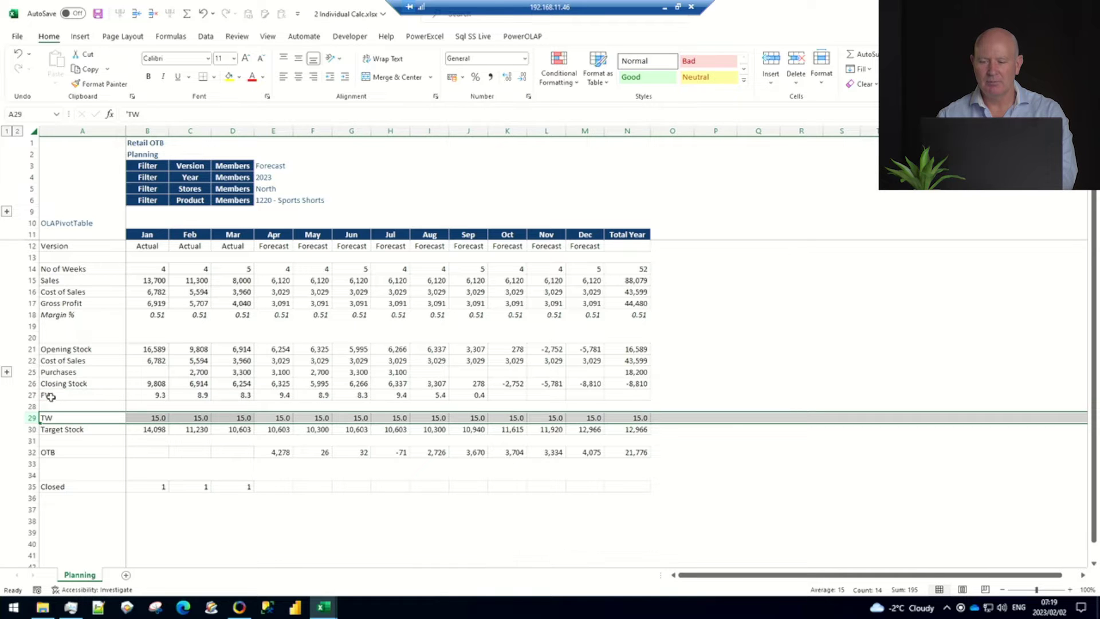
click(52, 395)
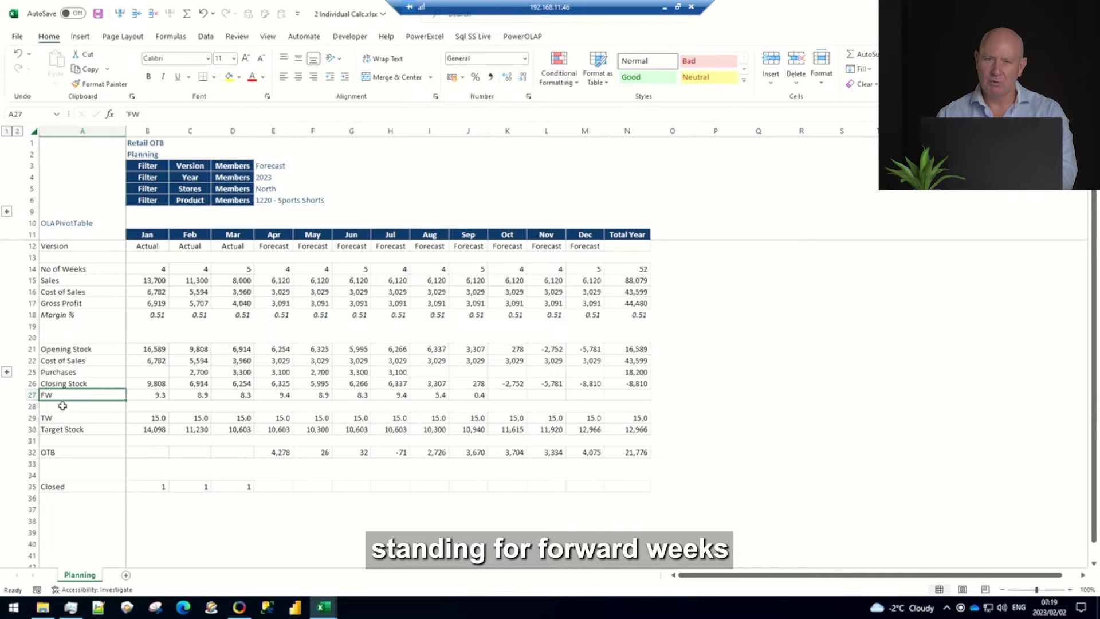
click(156, 382)
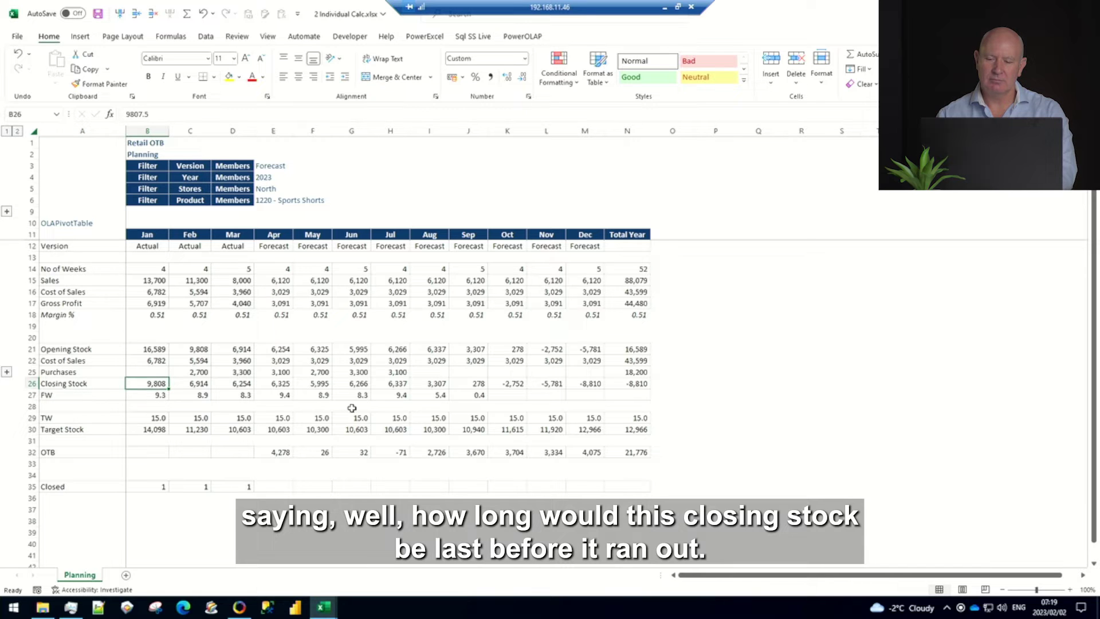
click(148, 417)
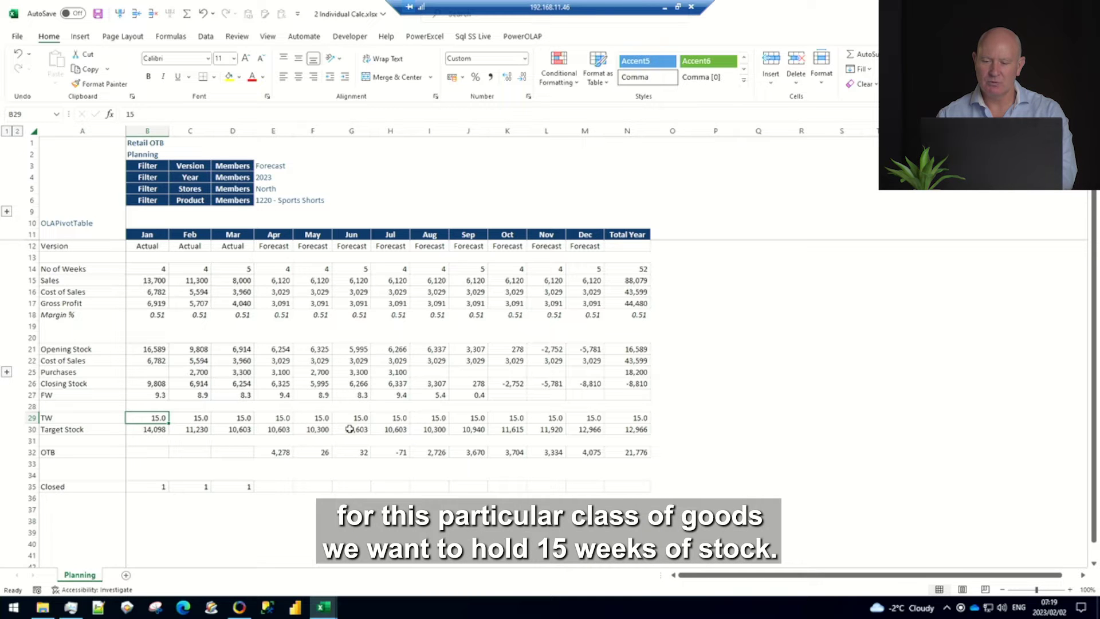
click(271, 419)
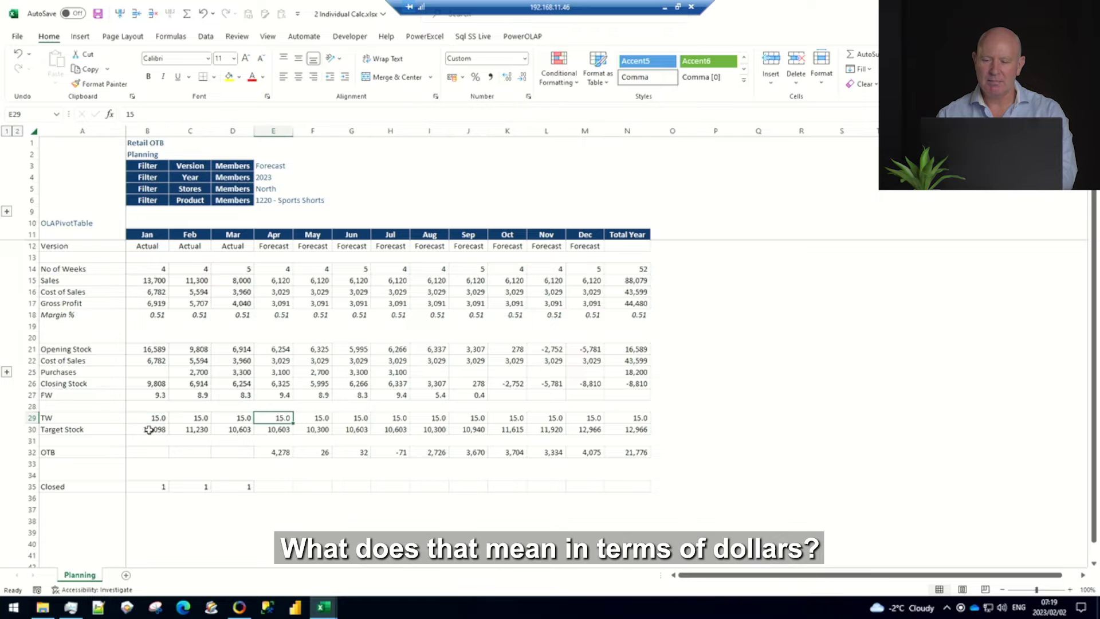
click(149, 431)
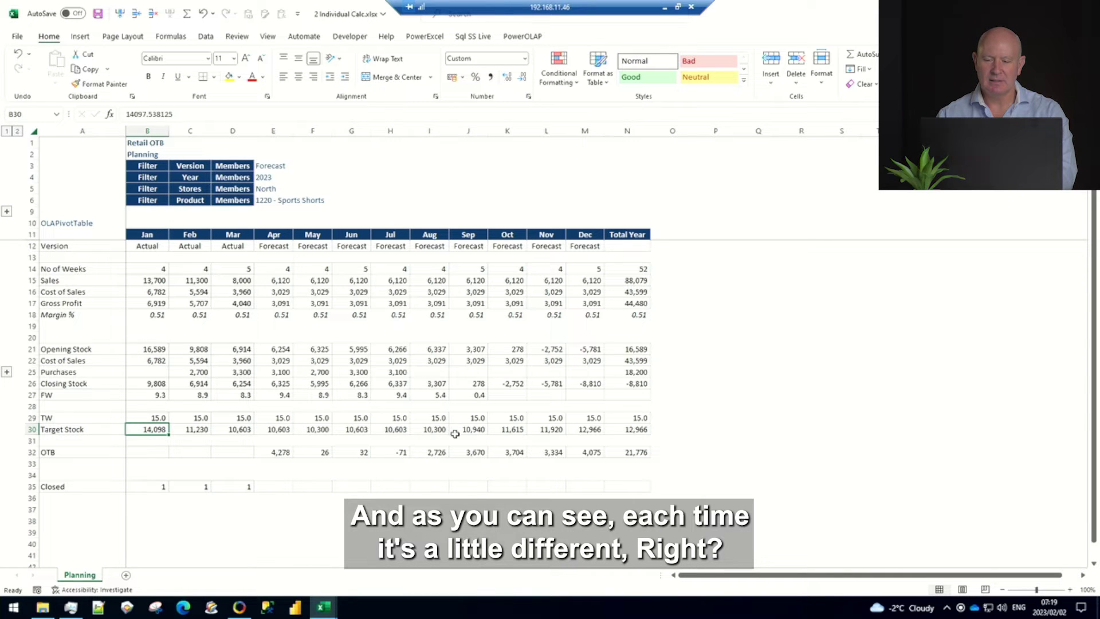
click(472, 430)
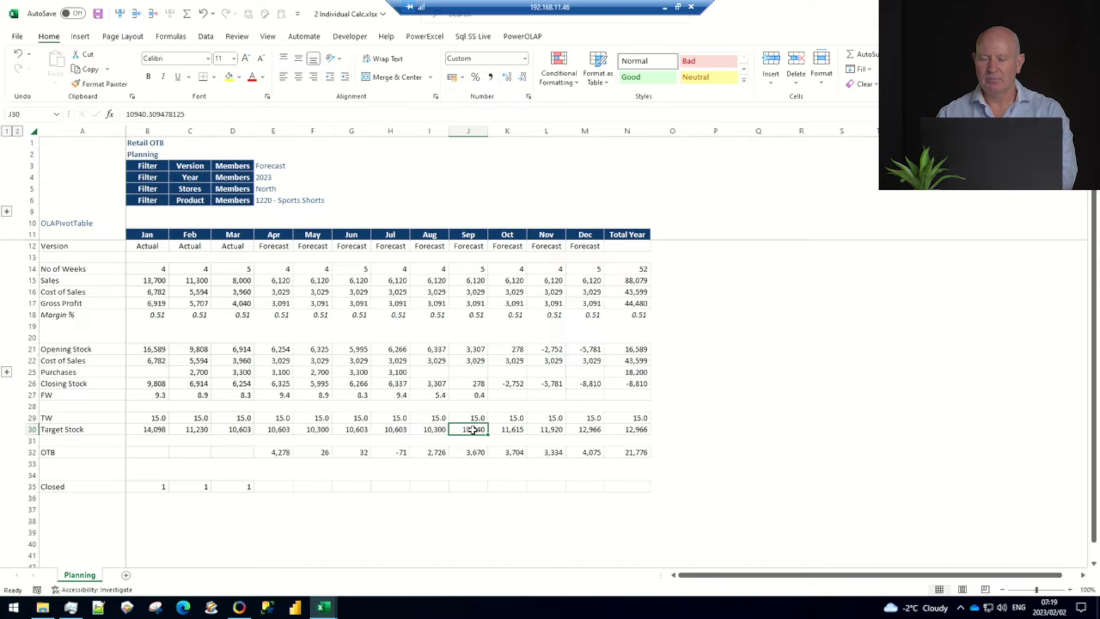
click(279, 428)
click(278, 384)
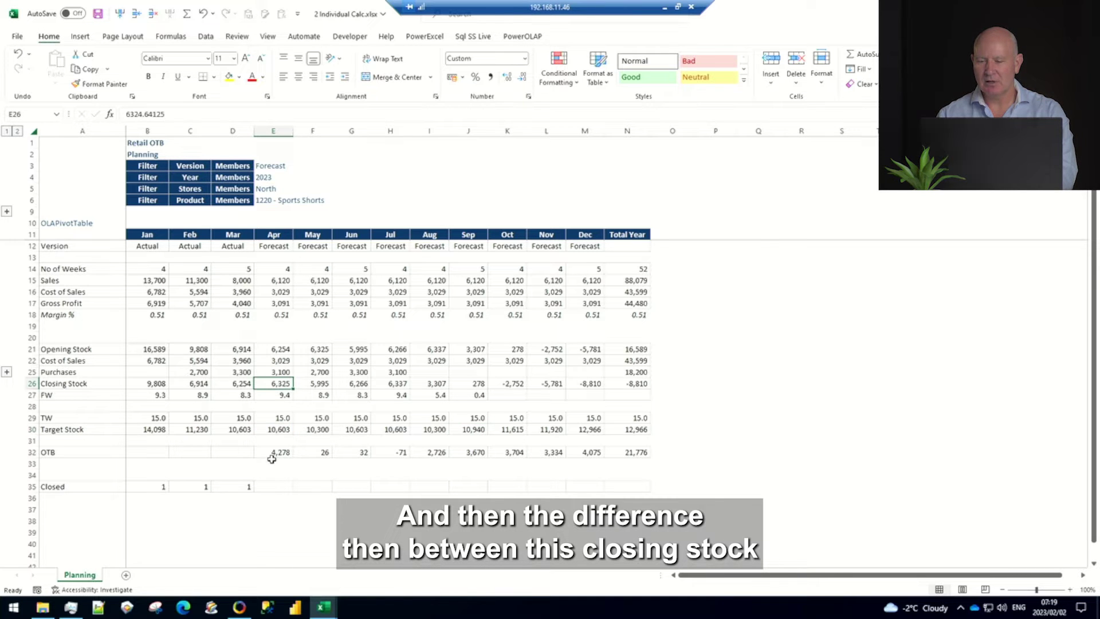
click(275, 452)
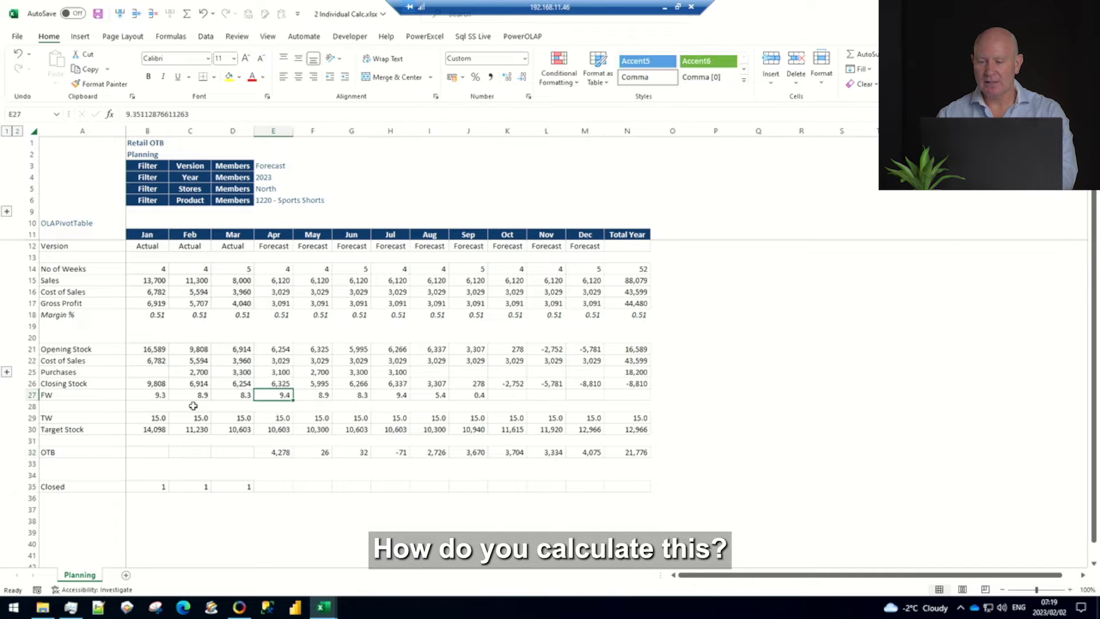
click(152, 396)
click(153, 429)
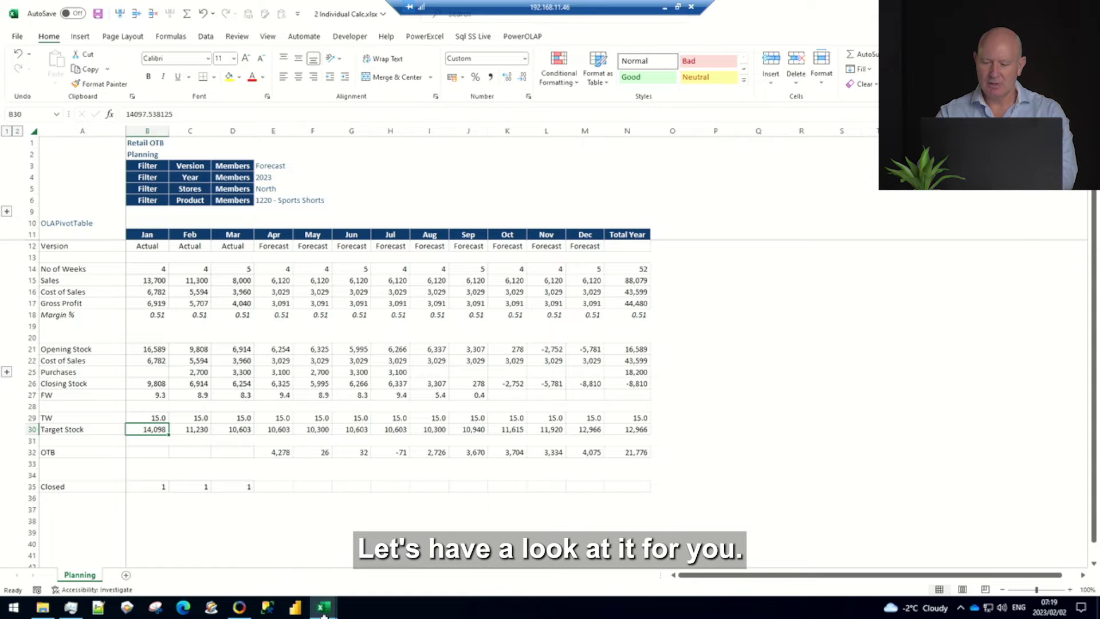
- Switch to Main Menu.xlsm and launch the FWC Calc workbook
mouse_move(324, 608)
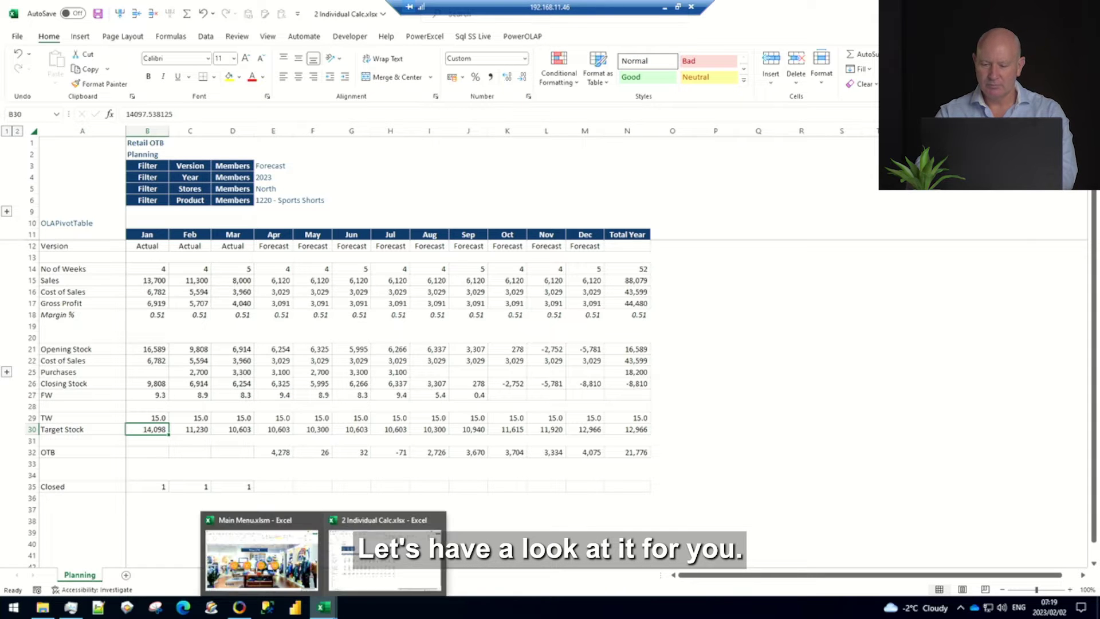
click(275, 567)
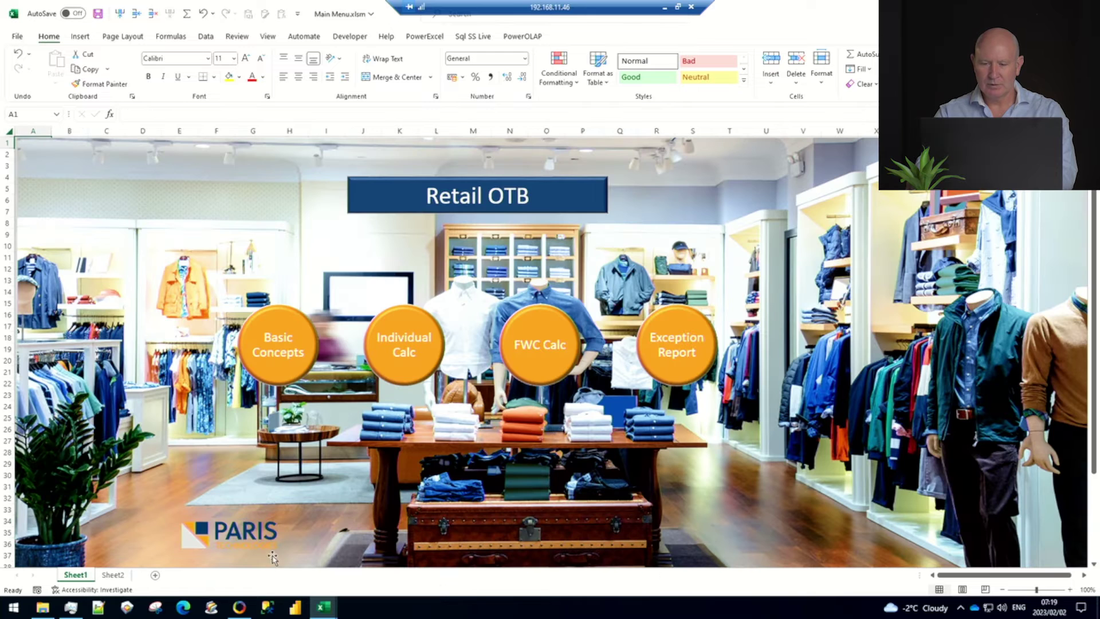
click(534, 363)
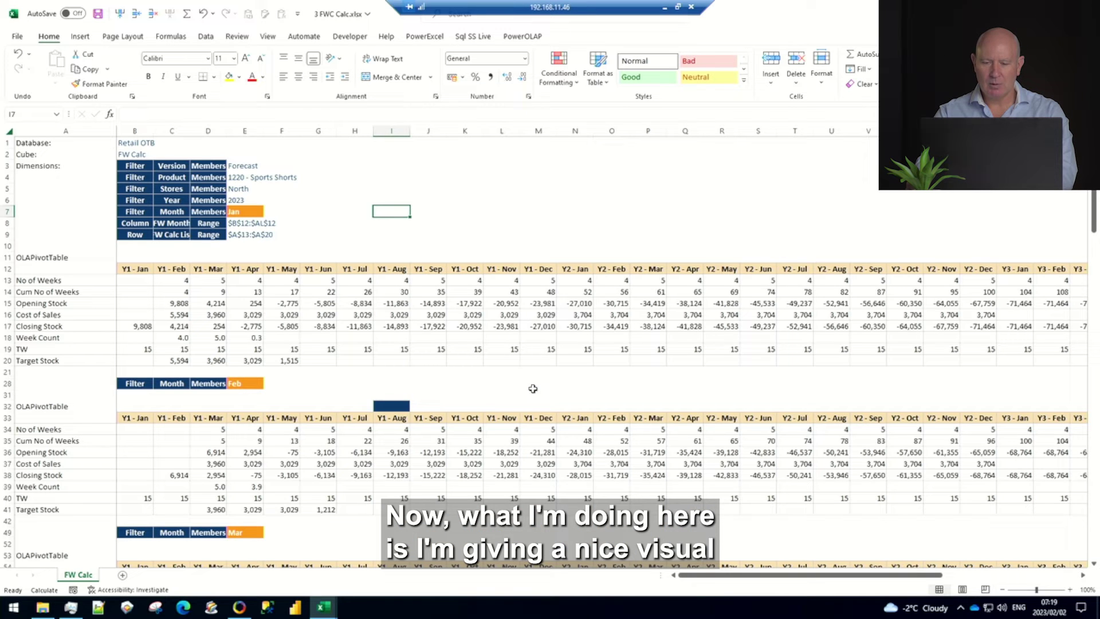
click(532, 388)
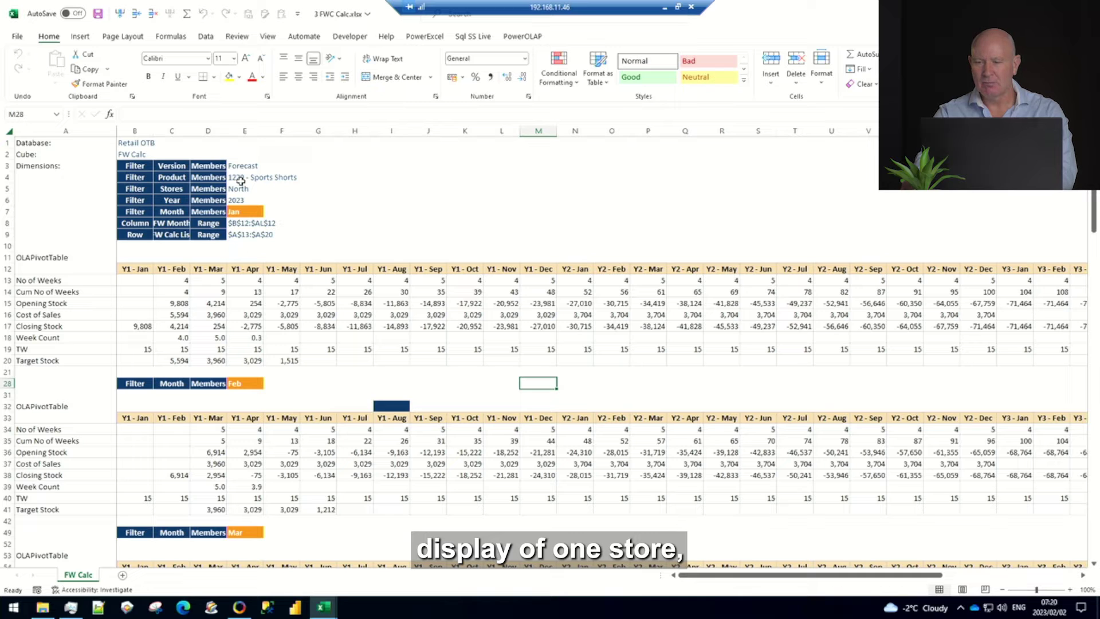
- Check the North and 1220 - Sports Shorts filters and the Y1 July Cost of Sales and Closing Stock
click(237, 189)
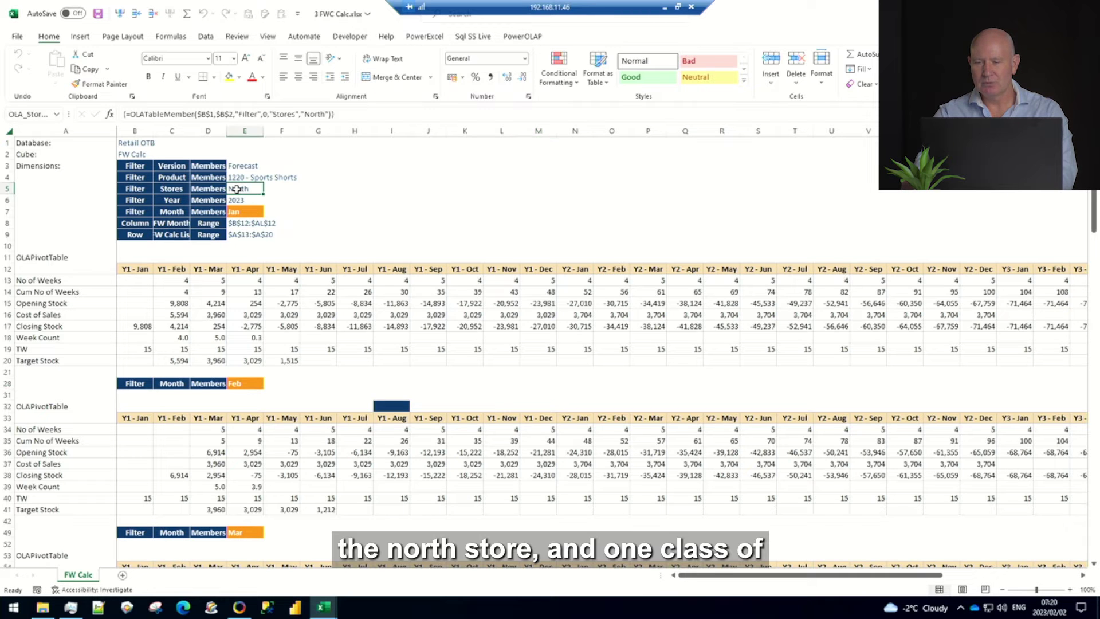
click(238, 177)
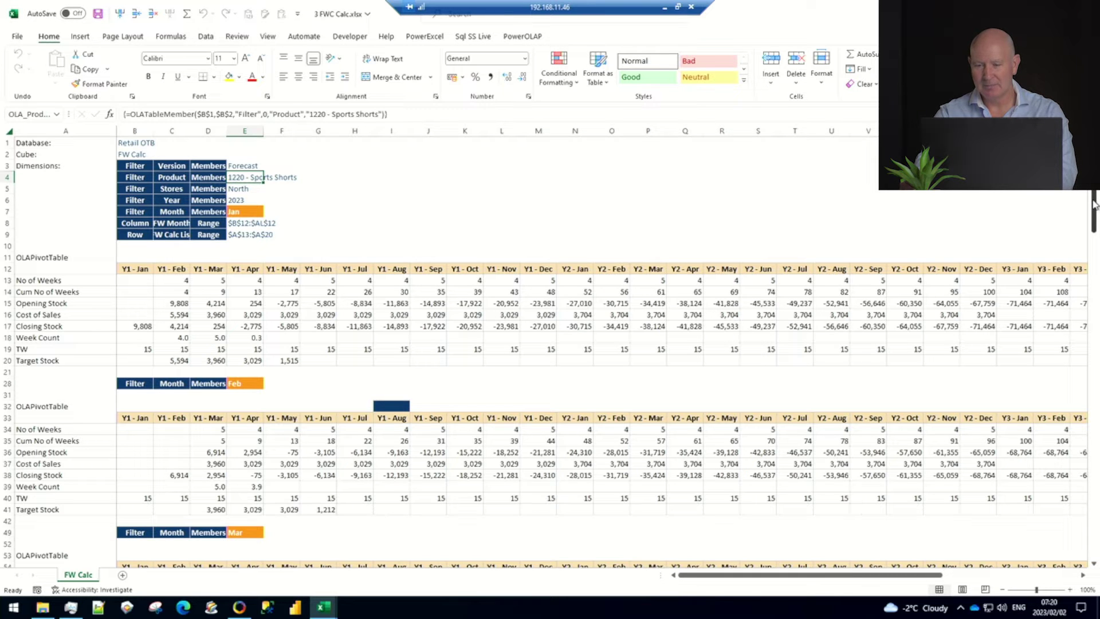
drag(1094, 204, 1055, 612)
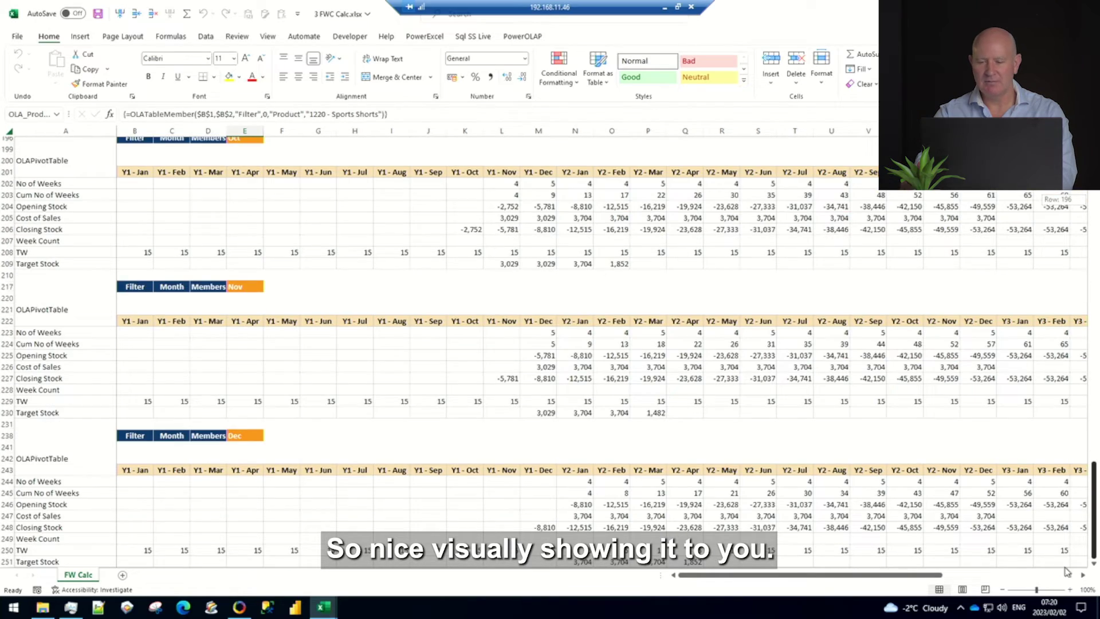
drag(1067, 571, 1093, 207)
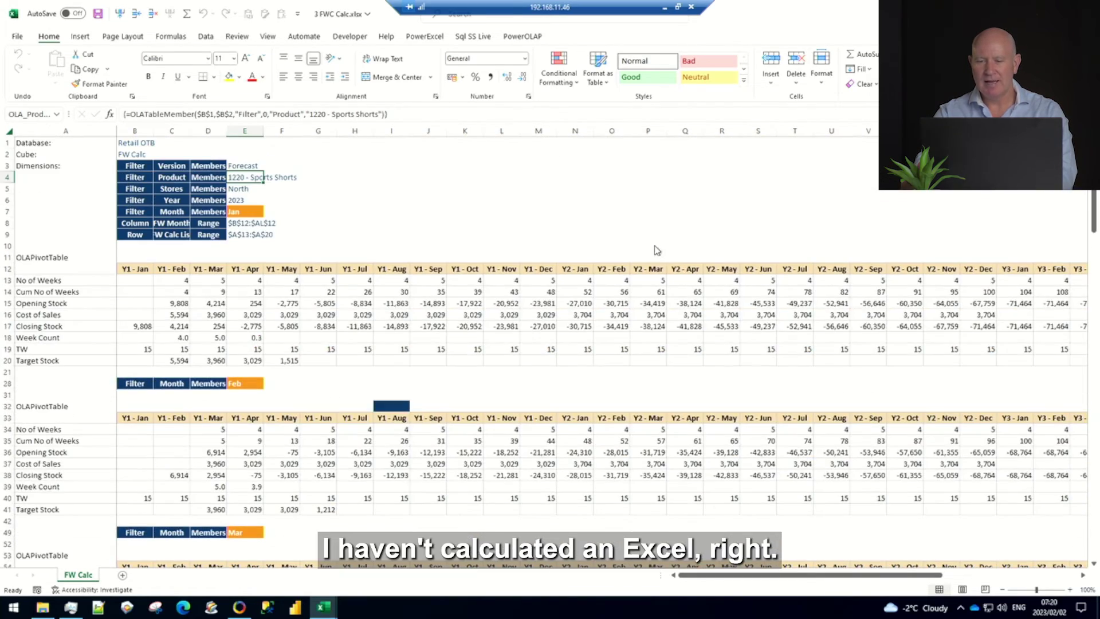
click(363, 315)
click(361, 325)
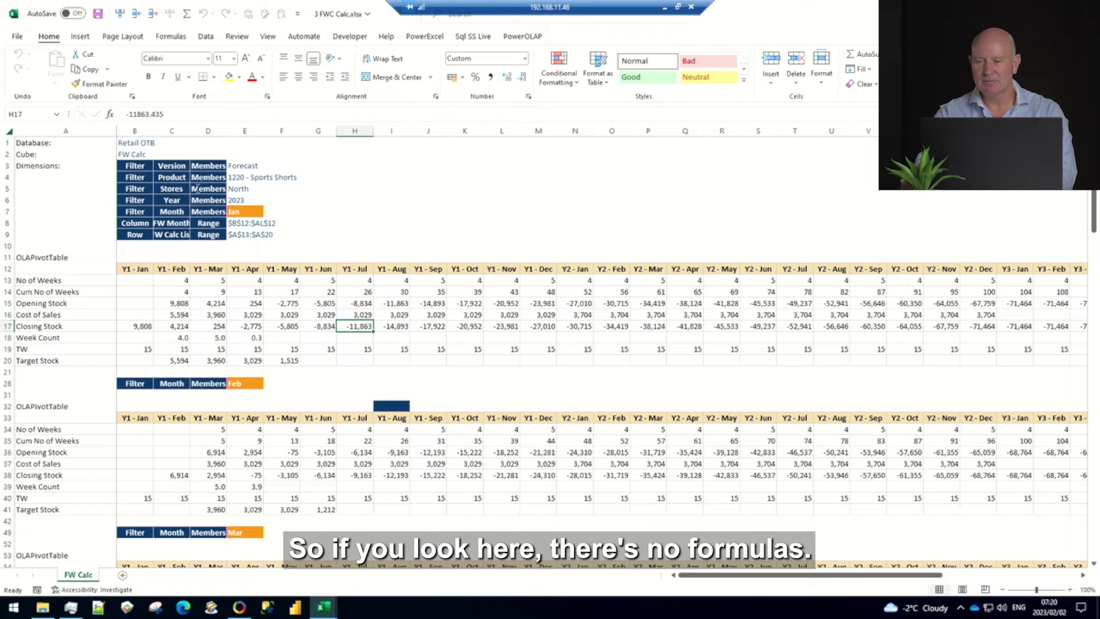
- Delete the G16:N28 values on FW Calc and recalculate with F9
drag(324, 316, 565, 379)
key(Delete)
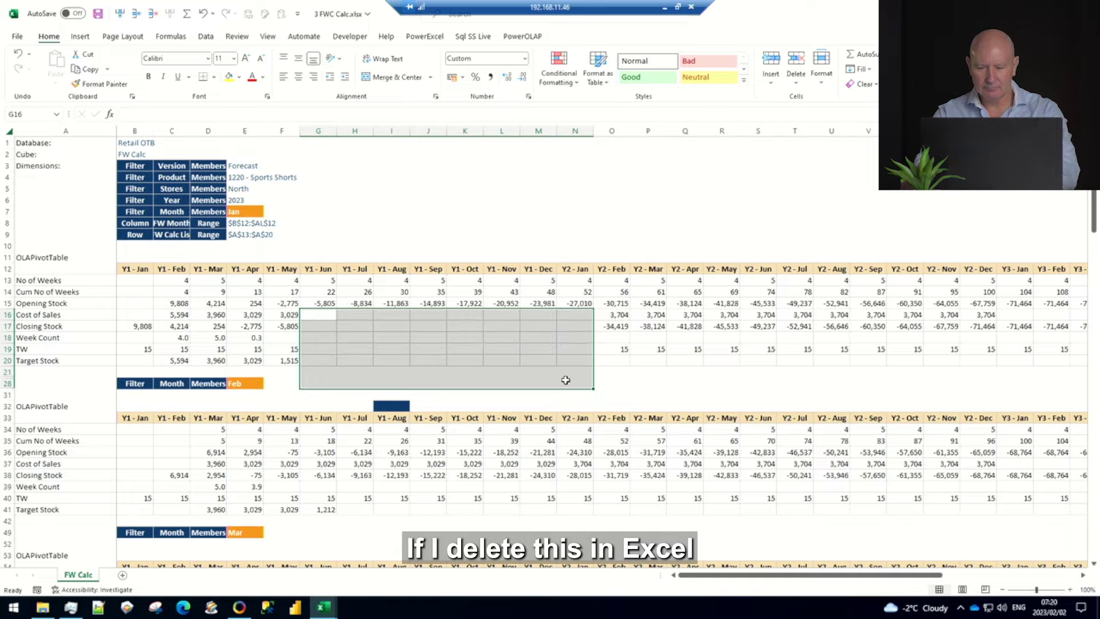
click(686, 383)
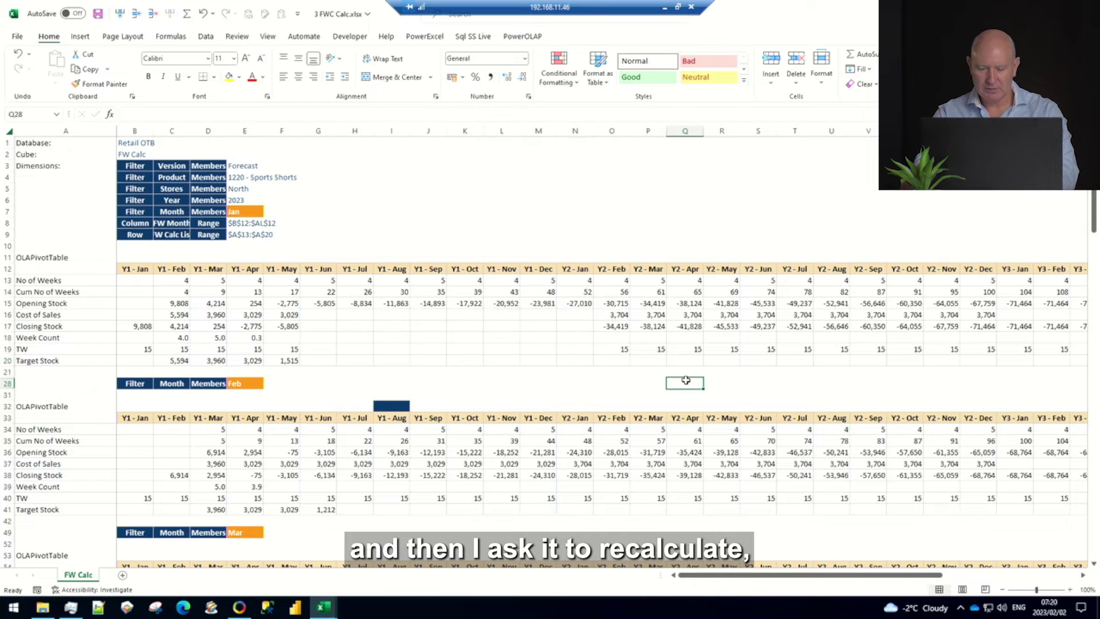
key(F9)
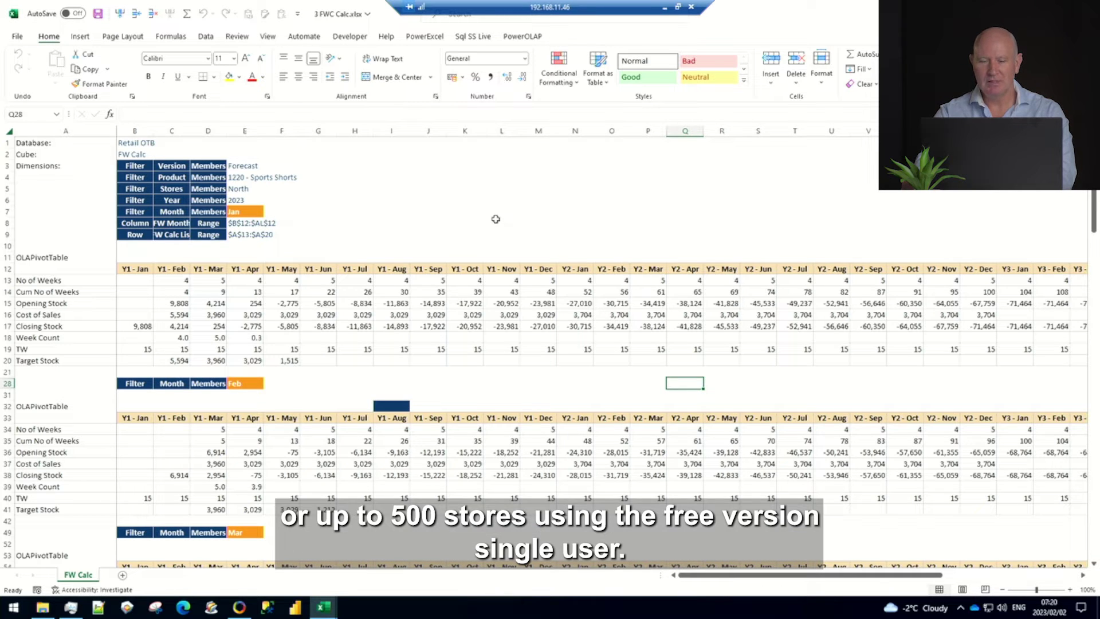
click(466, 199)
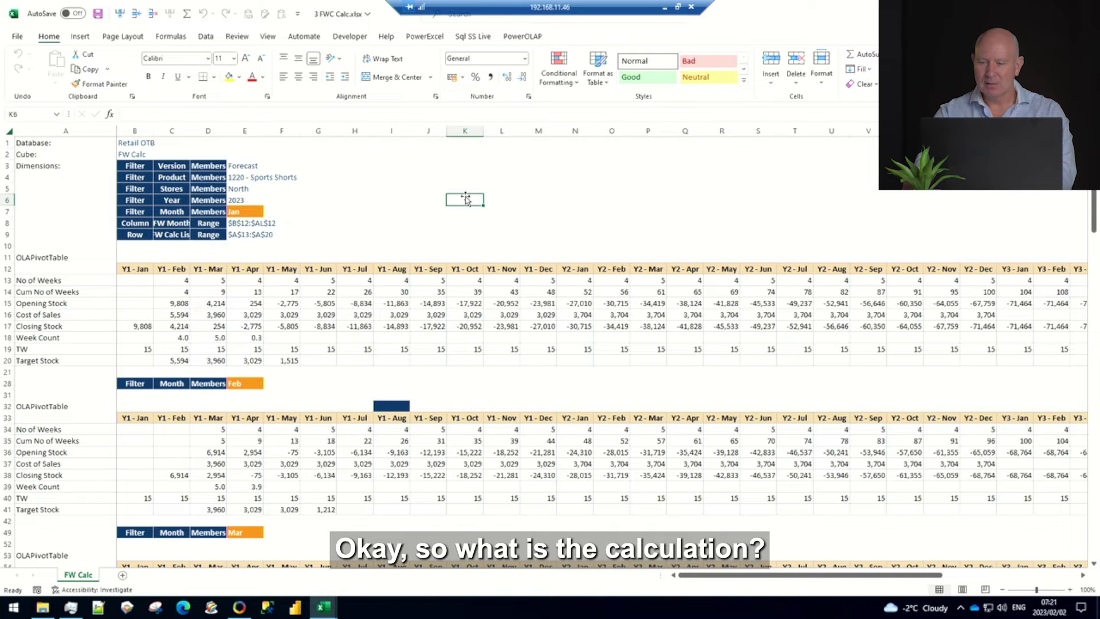
- Inspect the January, February and April Opening and Closing Stock values
click(129, 325)
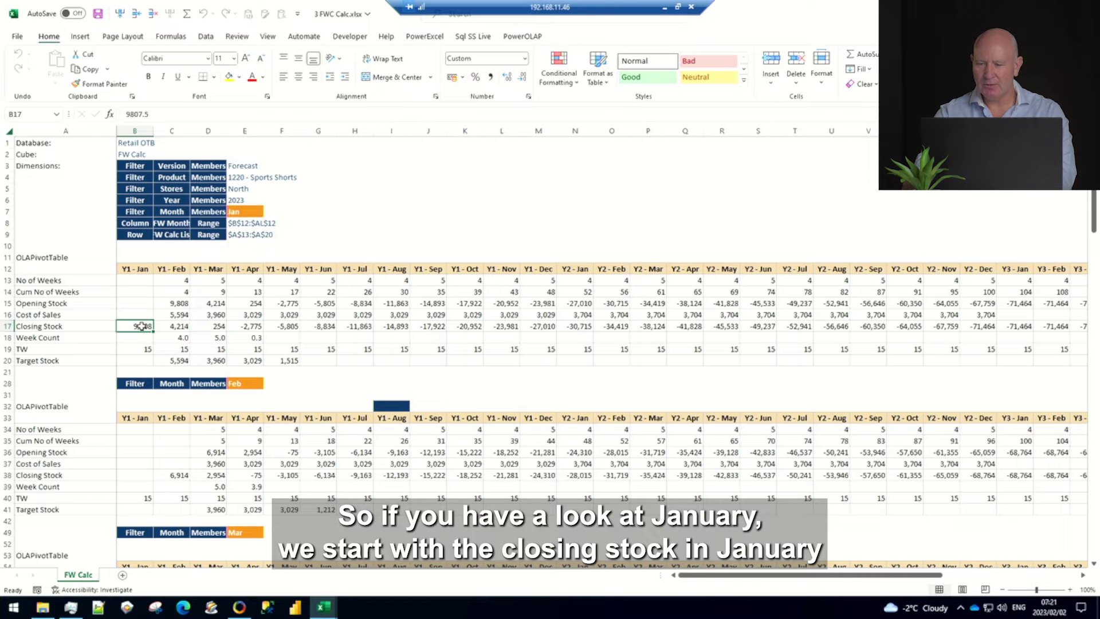
click(177, 303)
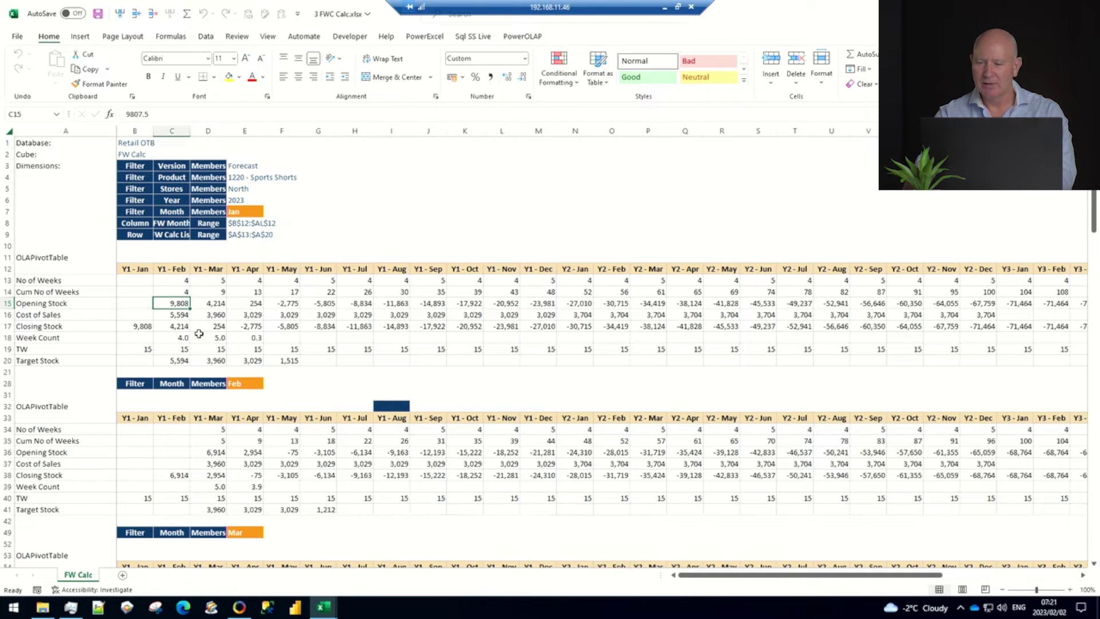
click(181, 327)
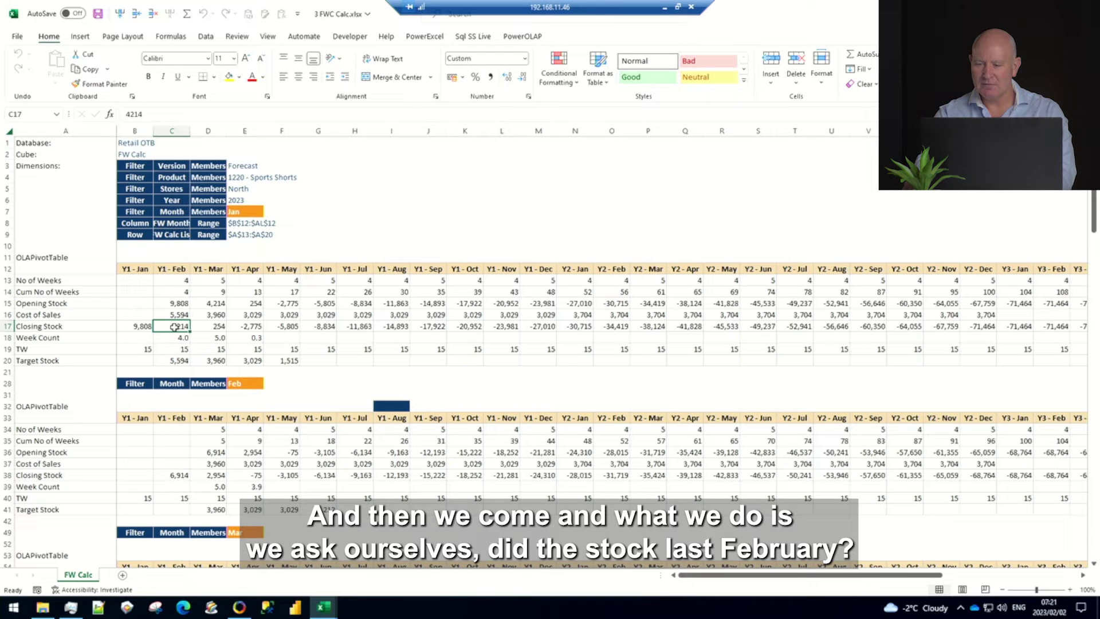
click(253, 327)
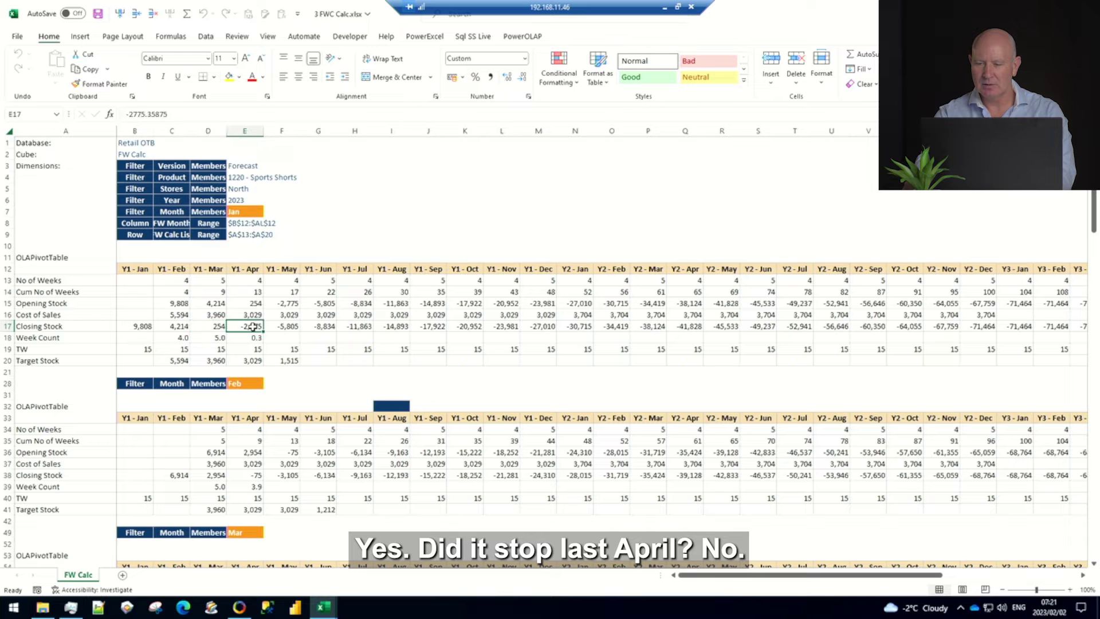
- Confirm Week Counts of 4.0, 5.0 and 0.3 for Feb–Apr sum to 9.3
click(179, 339)
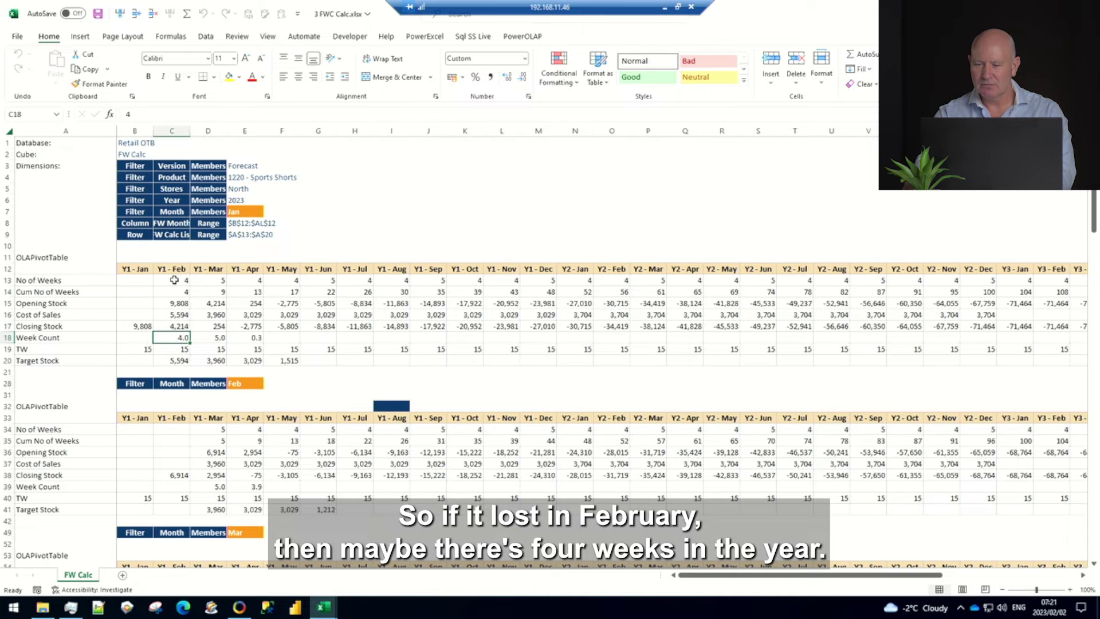
click(209, 343)
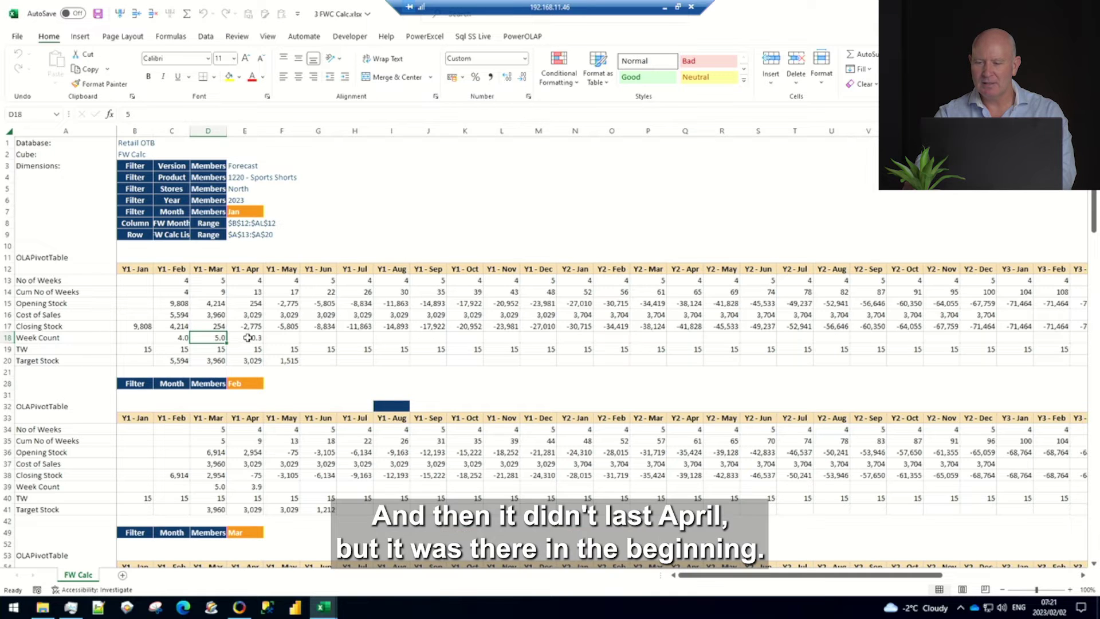
click(247, 338)
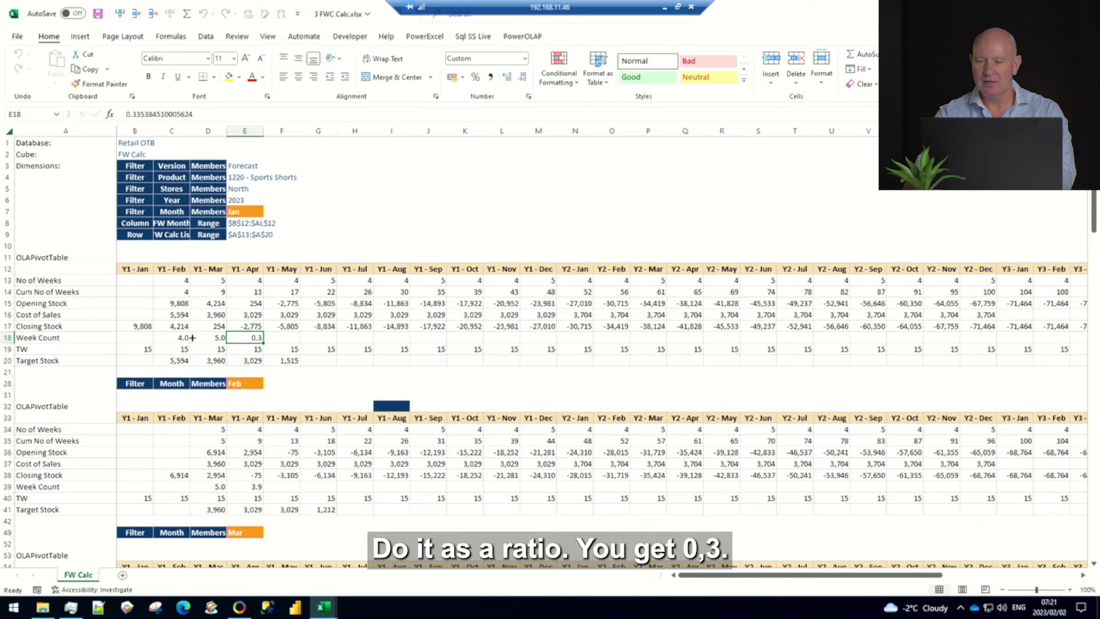
drag(177, 336, 243, 337)
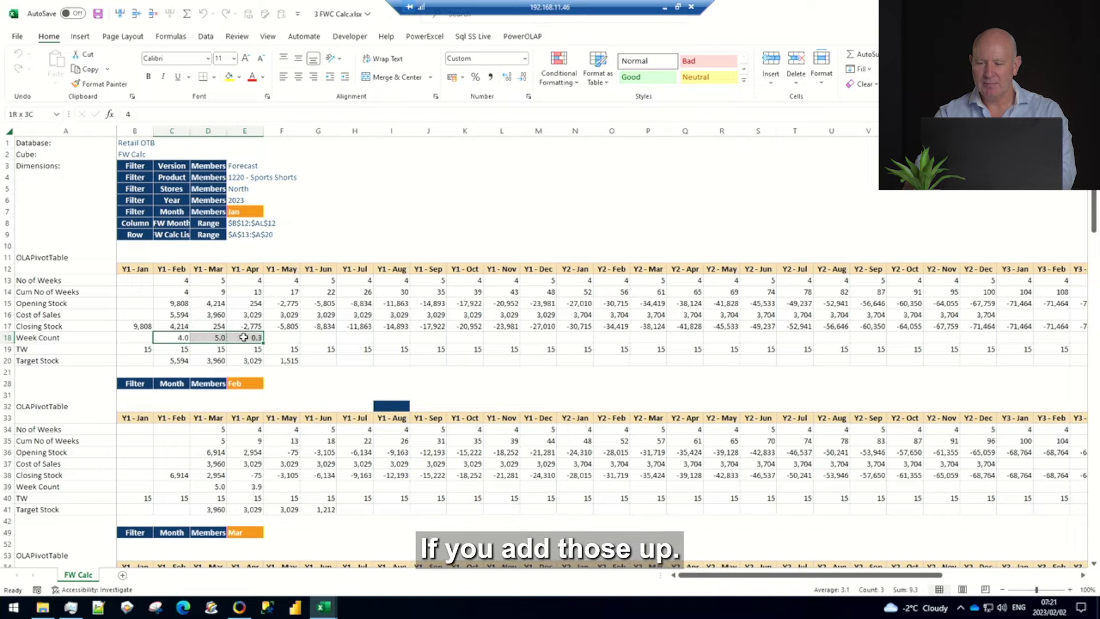
key(ctrl+Tab)
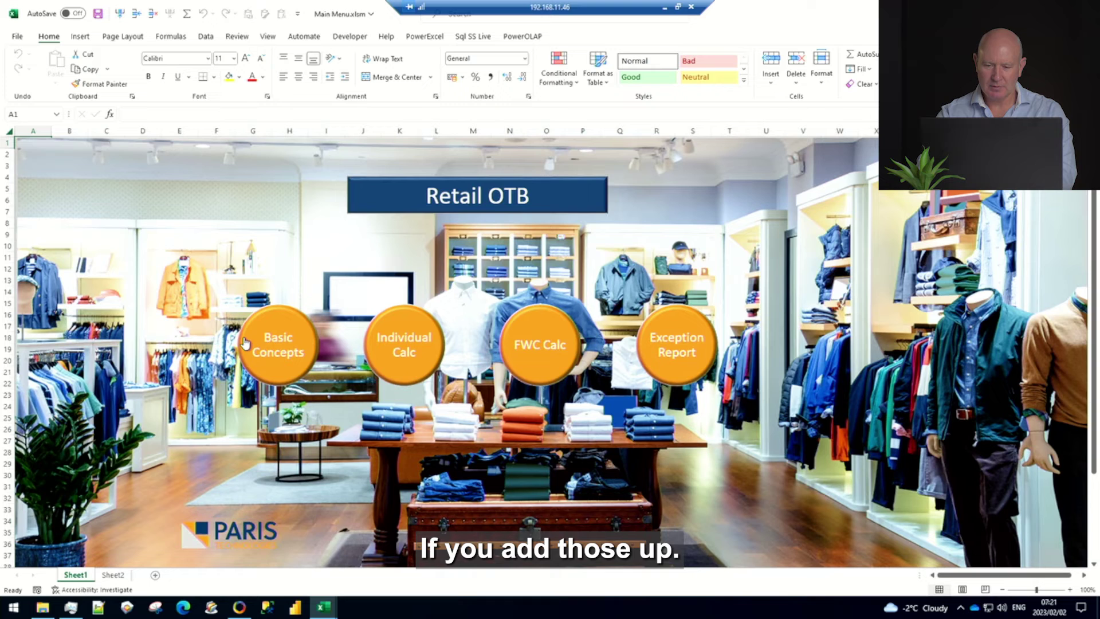
key(ctrl+Tab)
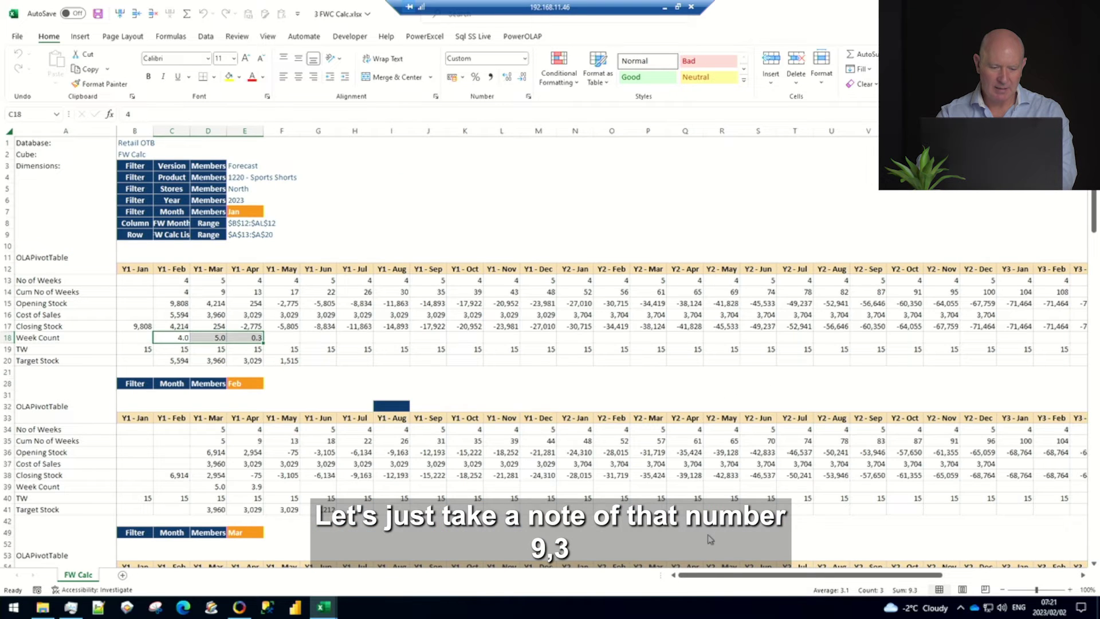
key(alt+Tab)
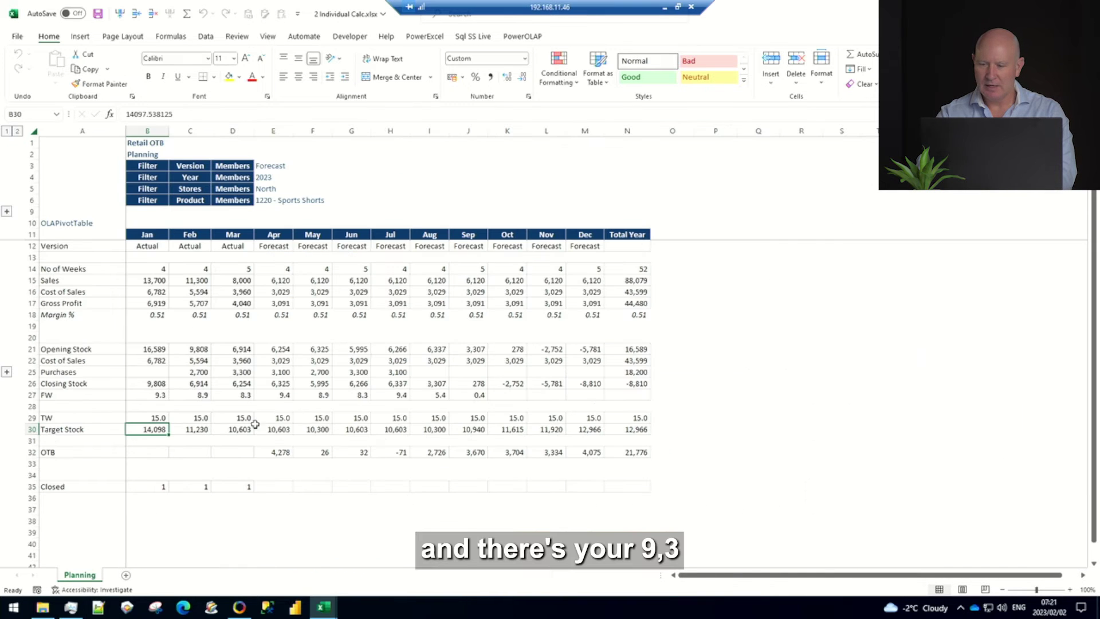
click(155, 395)
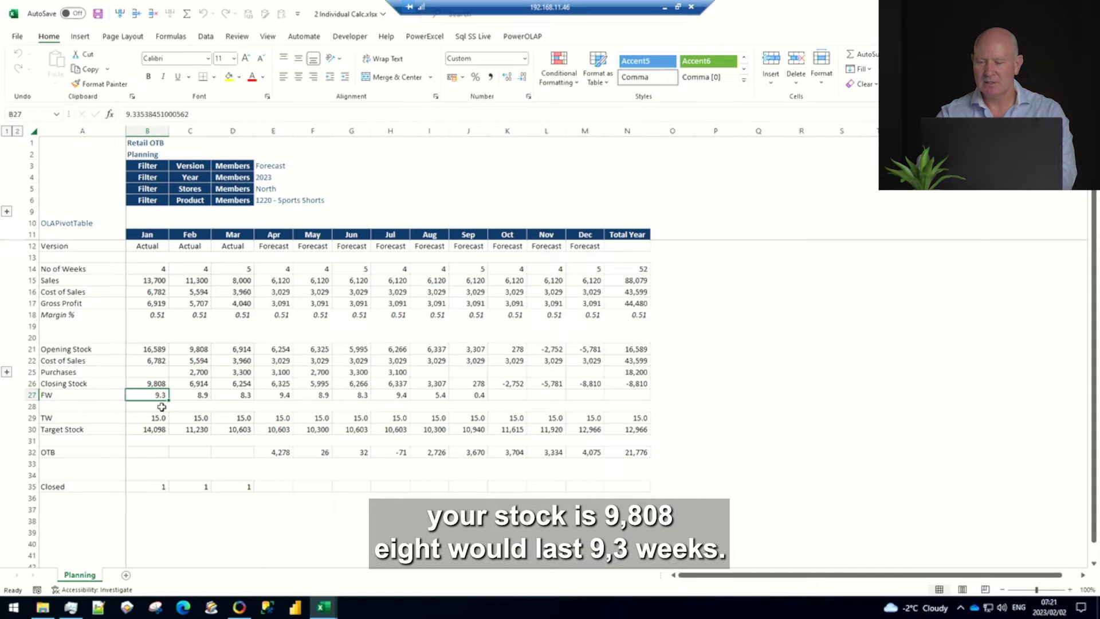
key(alt+Tab)
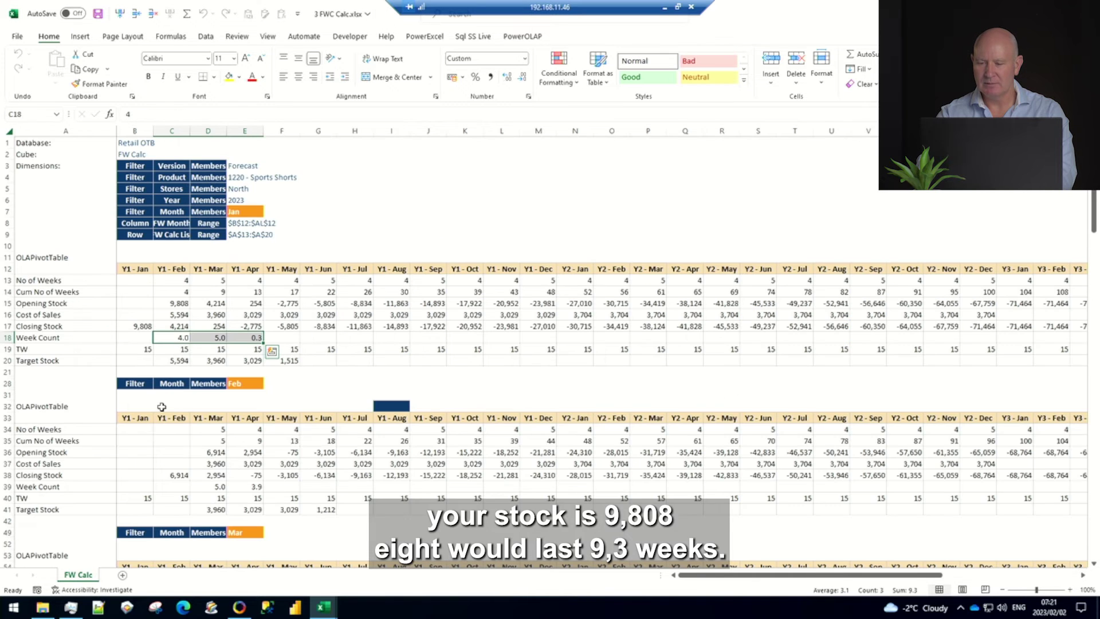
click(175, 475)
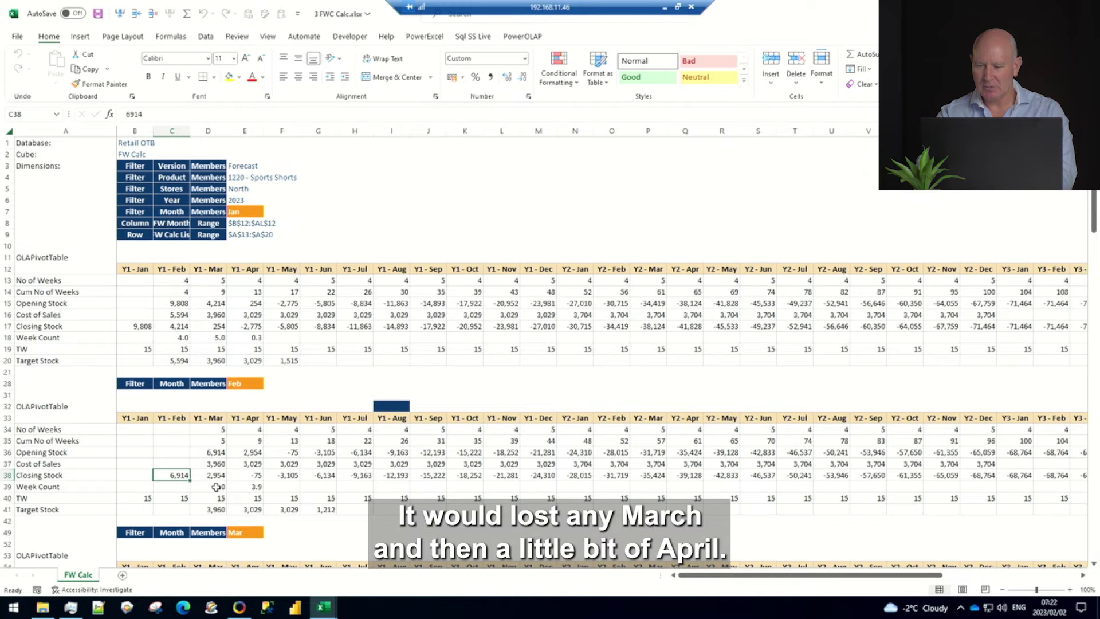
click(216, 486)
click(253, 487)
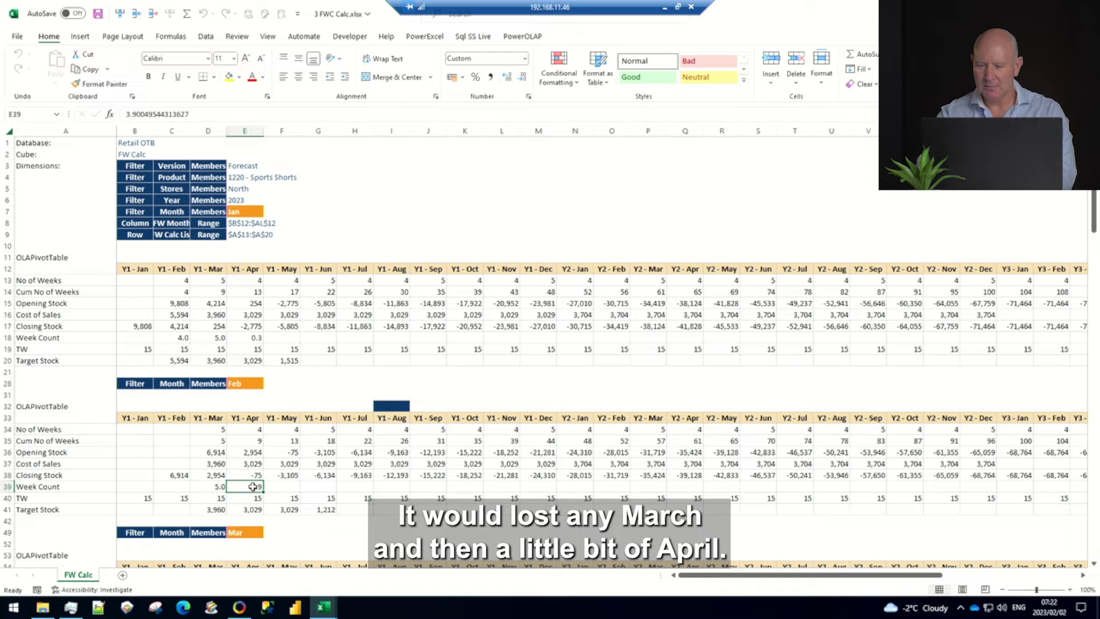
drag(221, 486, 239, 488)
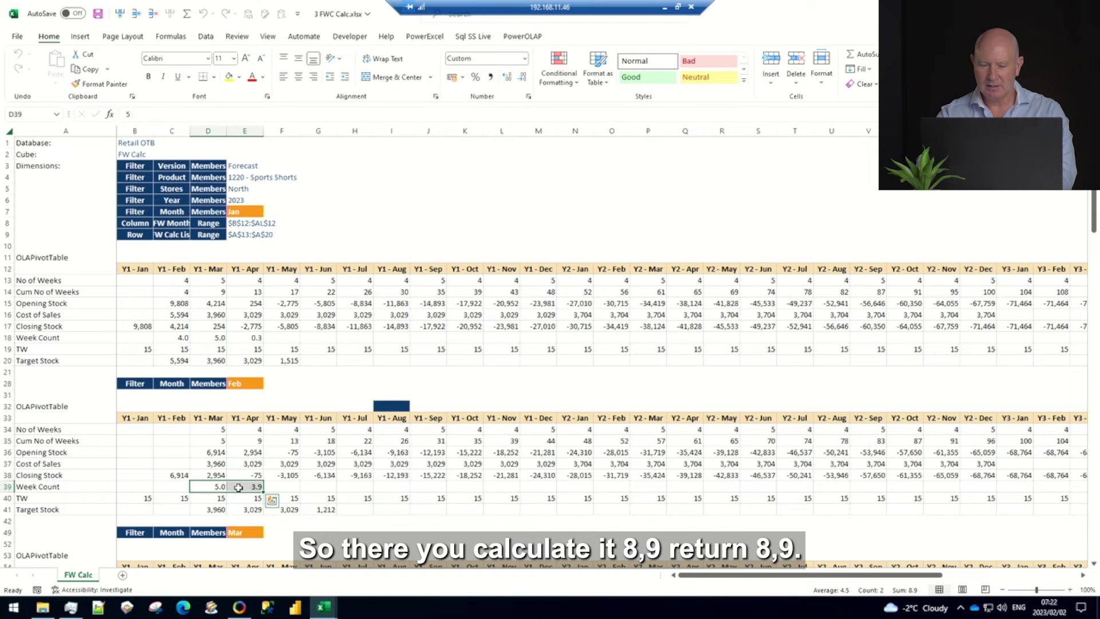
key(ctrl+Tab)
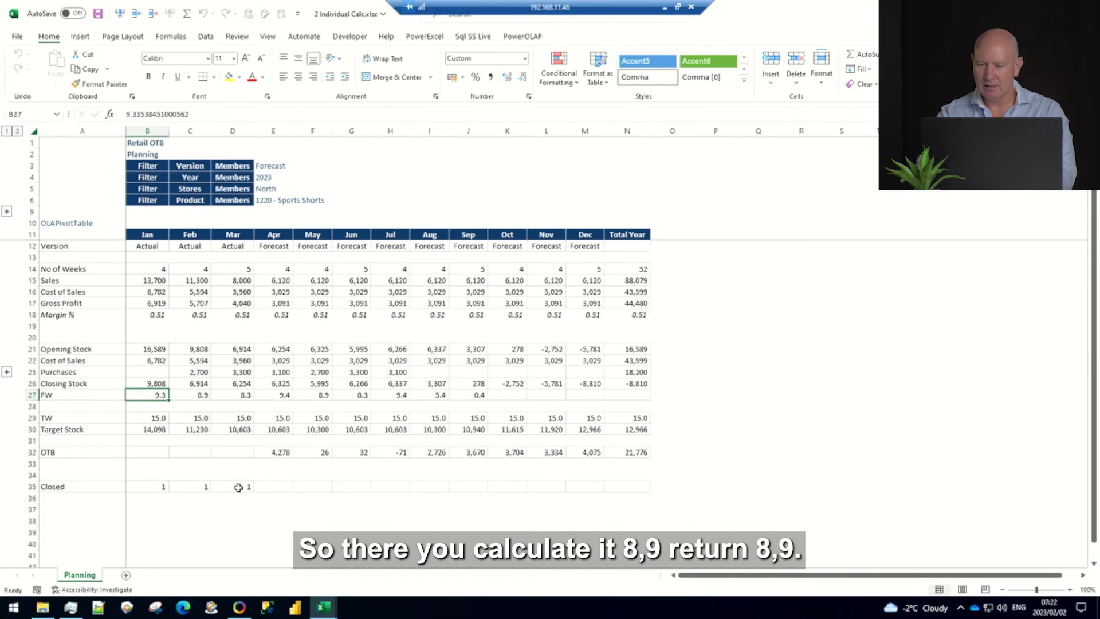
click(195, 397)
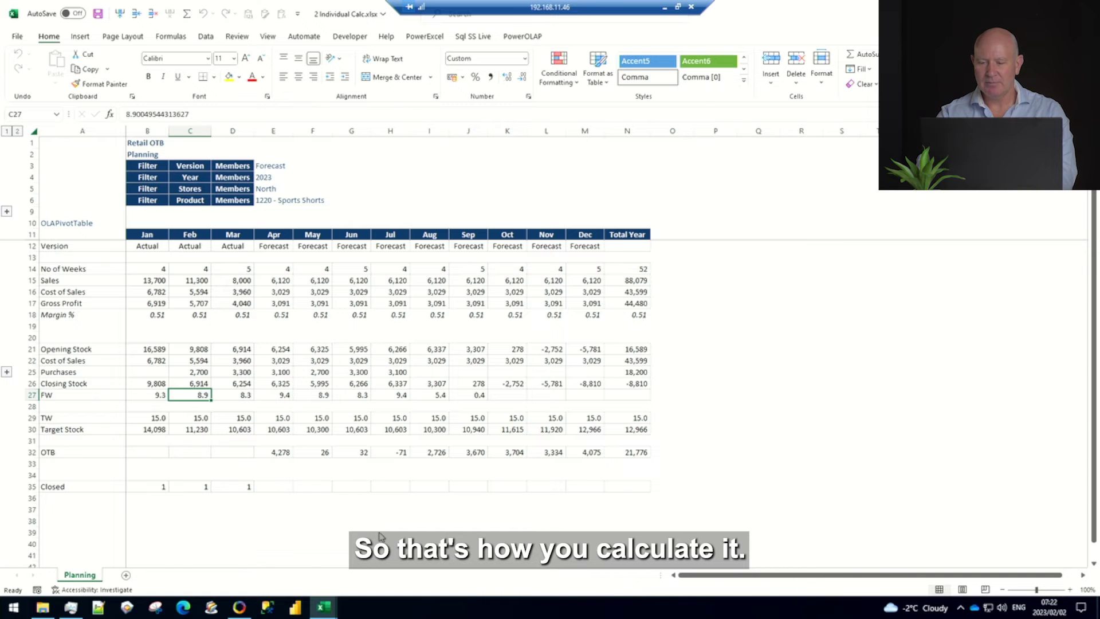
key(ctrl+Tab)
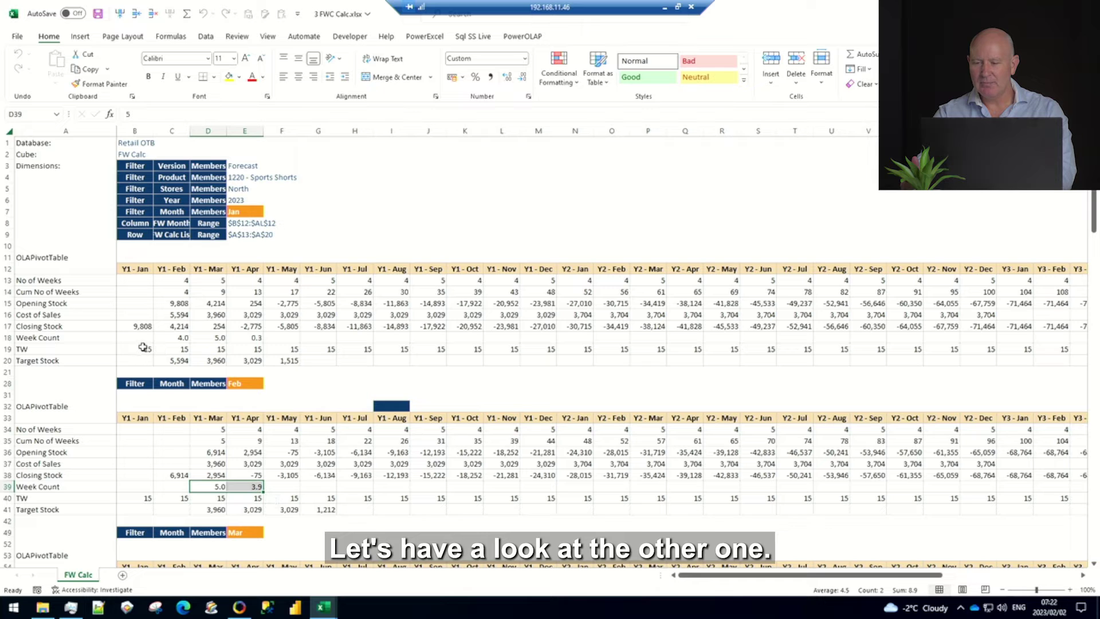
click(175, 348)
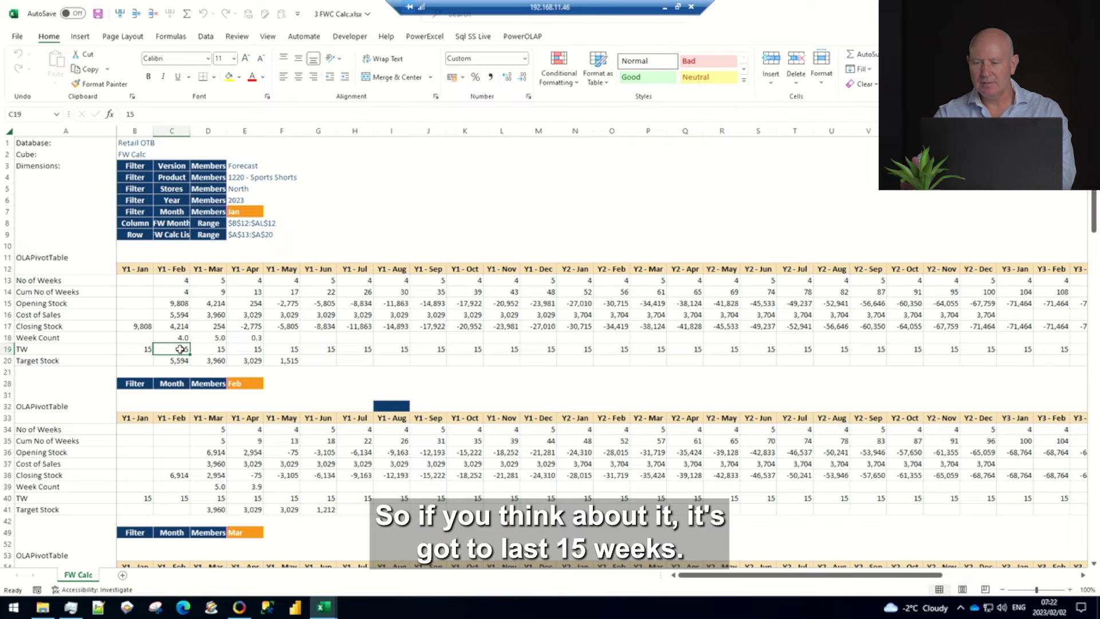
click(177, 281)
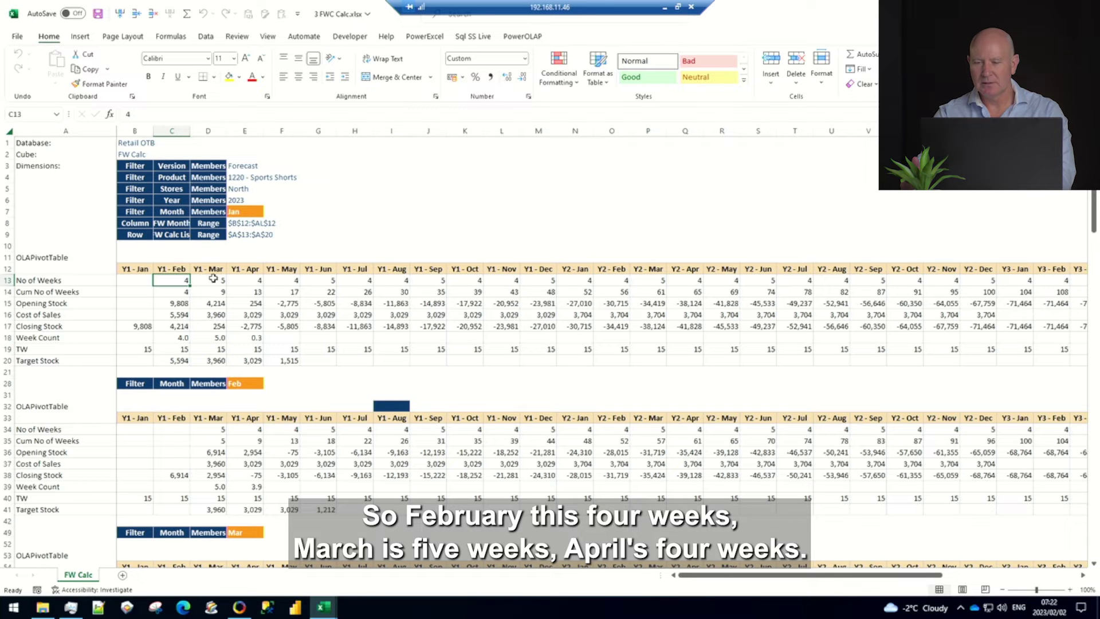
click(213, 279)
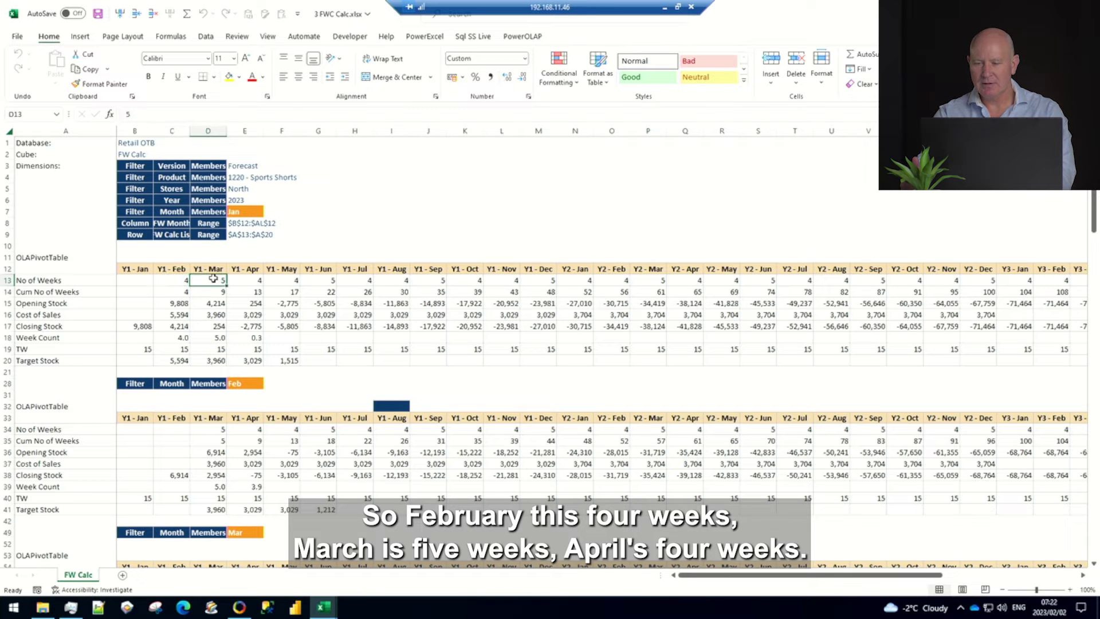
click(250, 279)
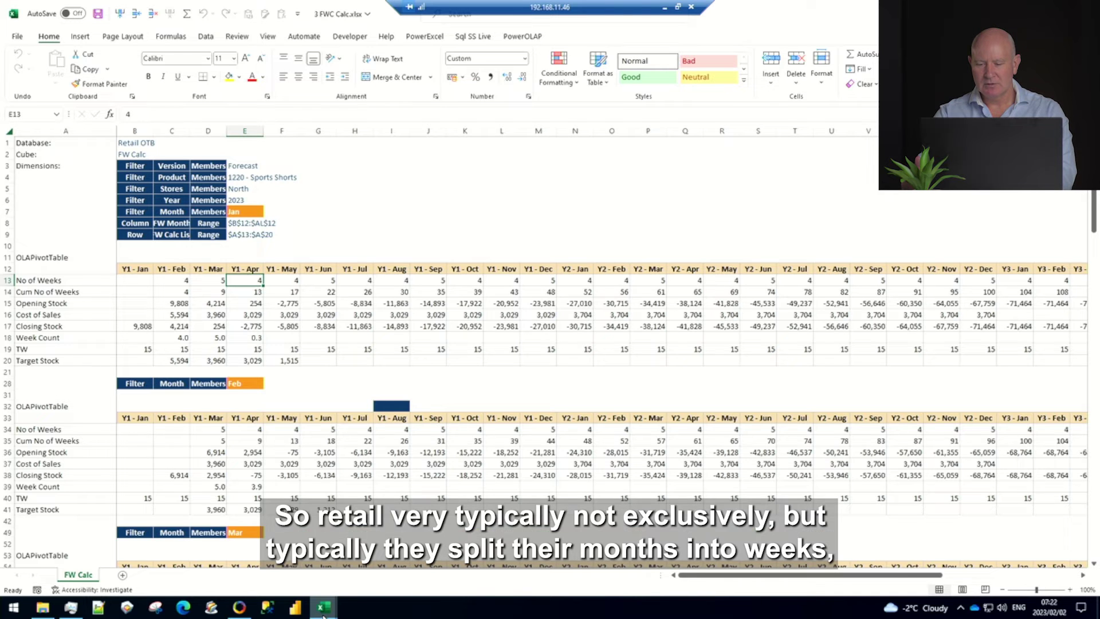
mouse_move(322, 612)
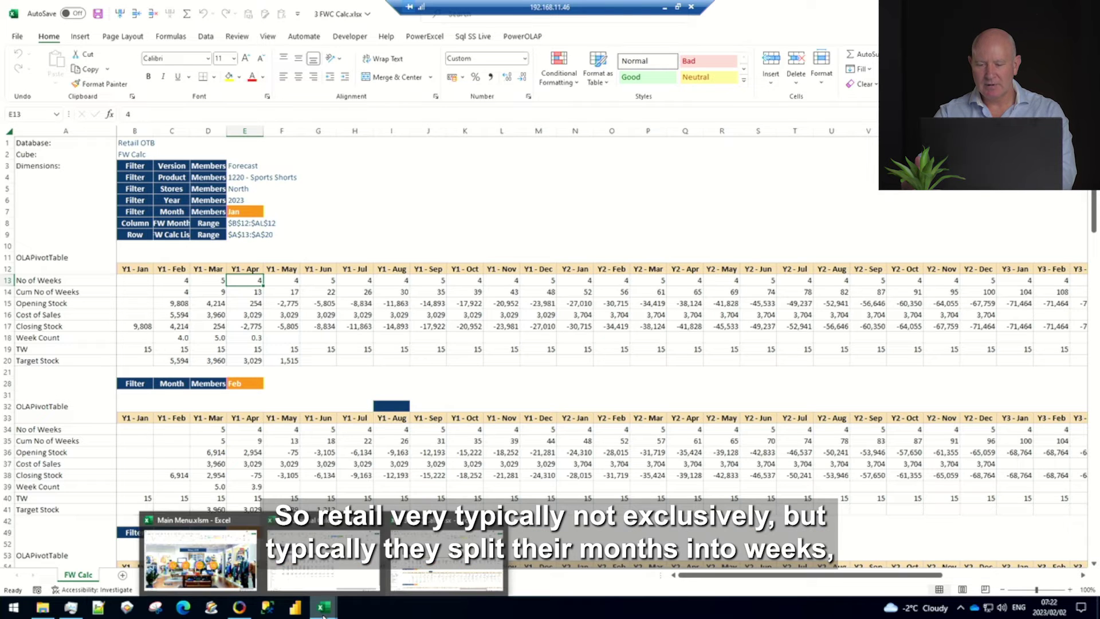
click(347, 564)
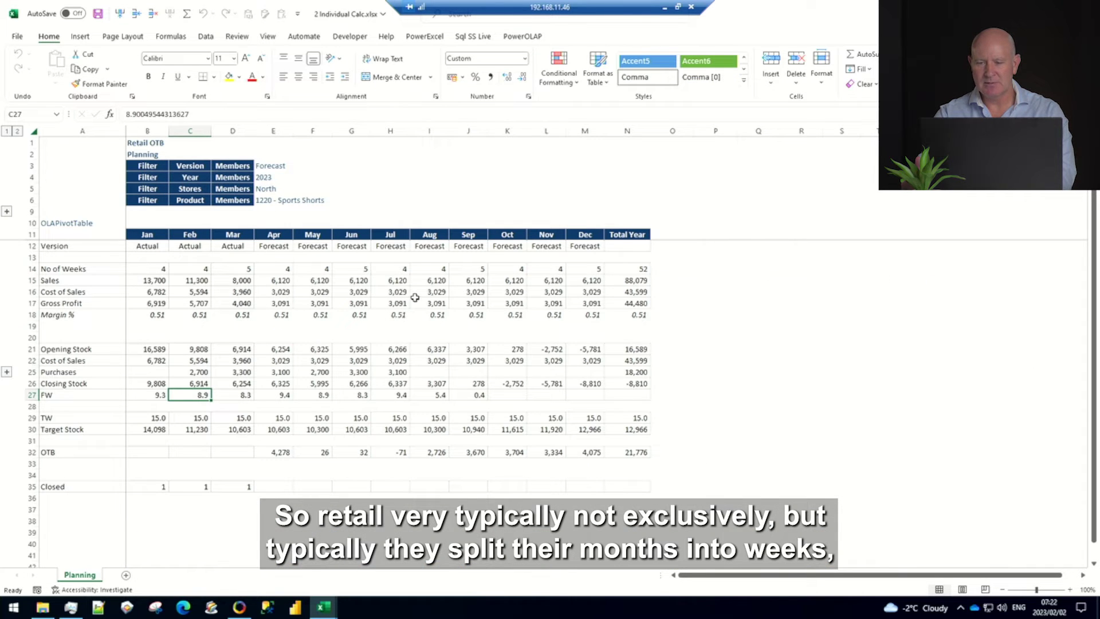
click(644, 269)
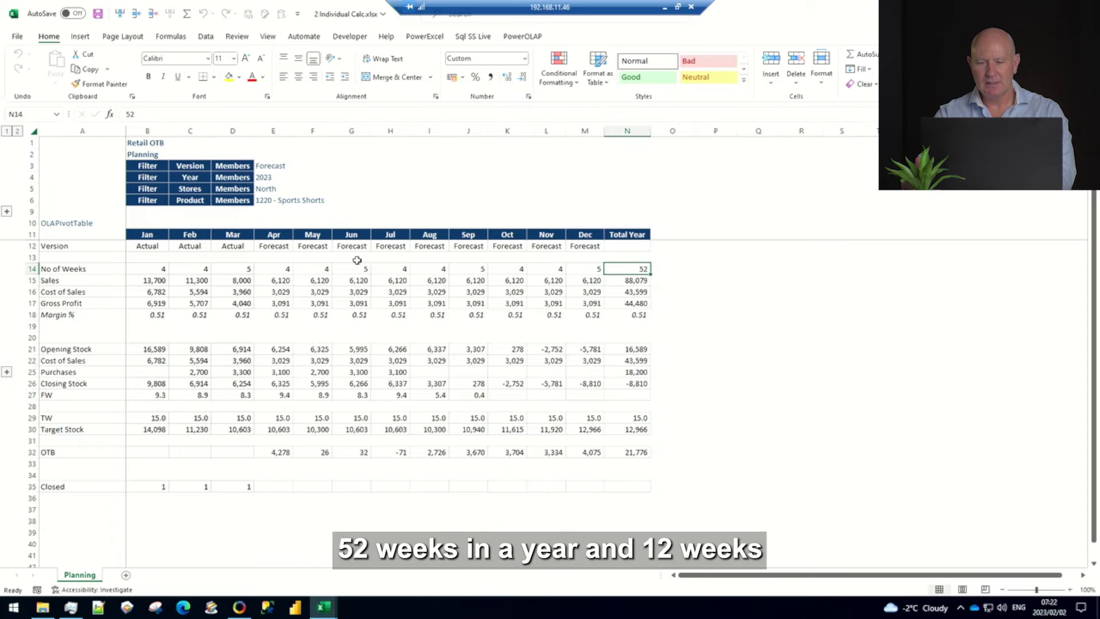
drag(150, 269, 469, 267)
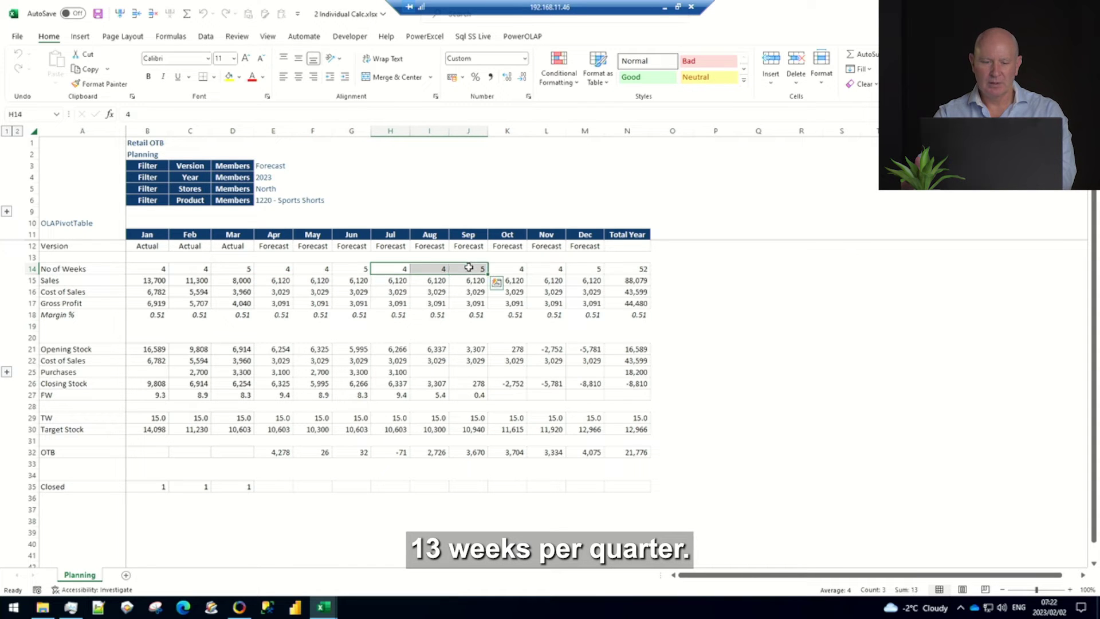
click(484, 511)
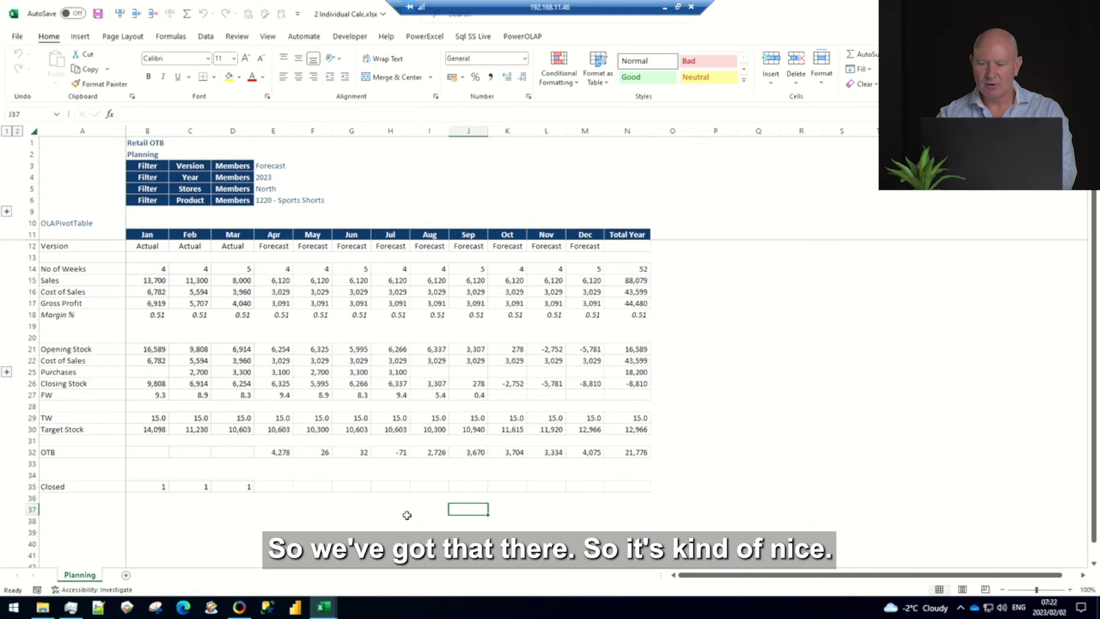
key(alt+Tab)
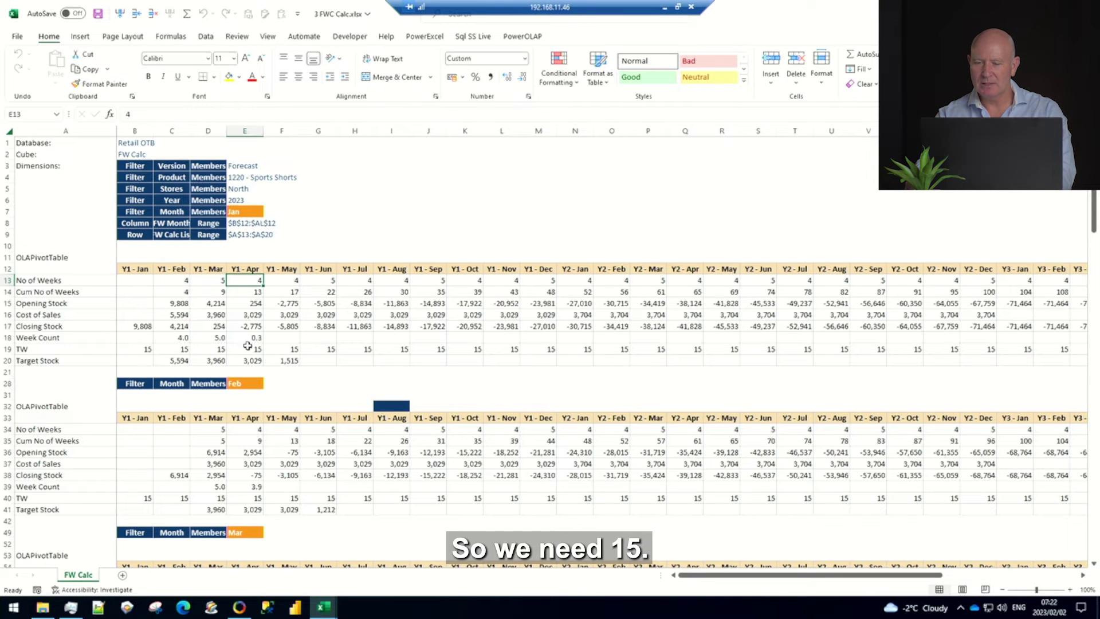
- Check cumulative weeks 13 and 17 and the Feb–May target stock values, including 3,960, 3,029 and 1,515
click(255, 293)
click(287, 293)
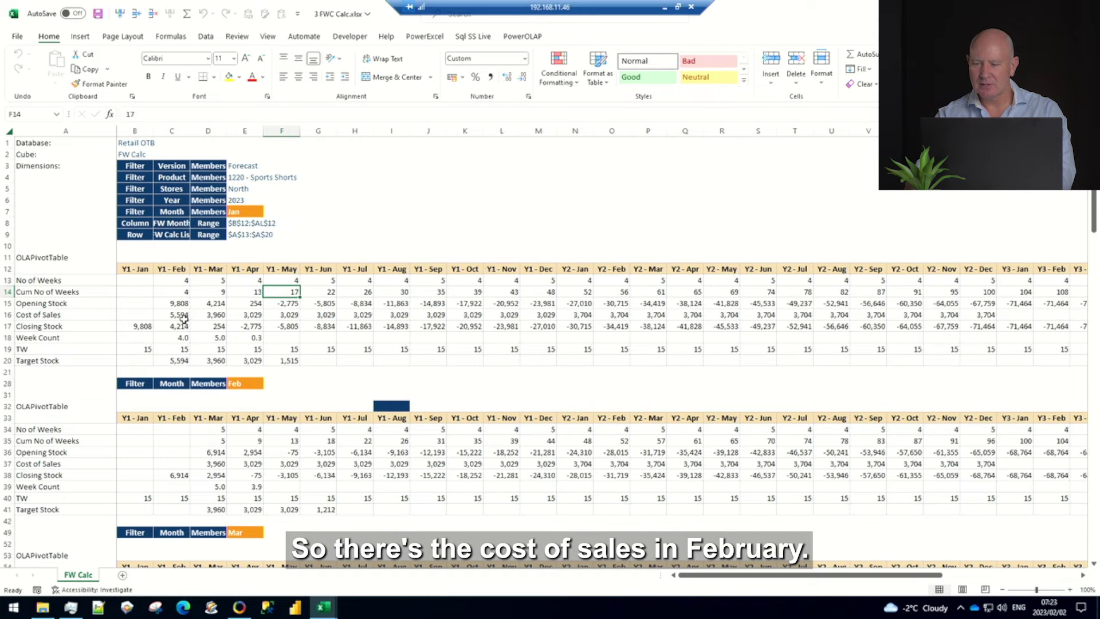
click(175, 363)
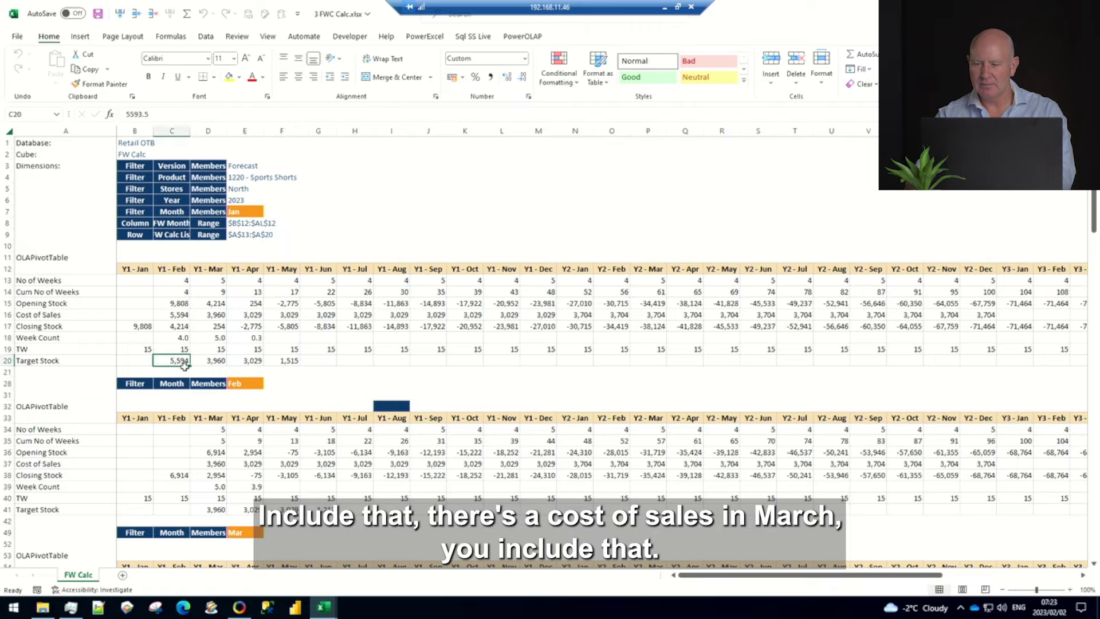
click(213, 362)
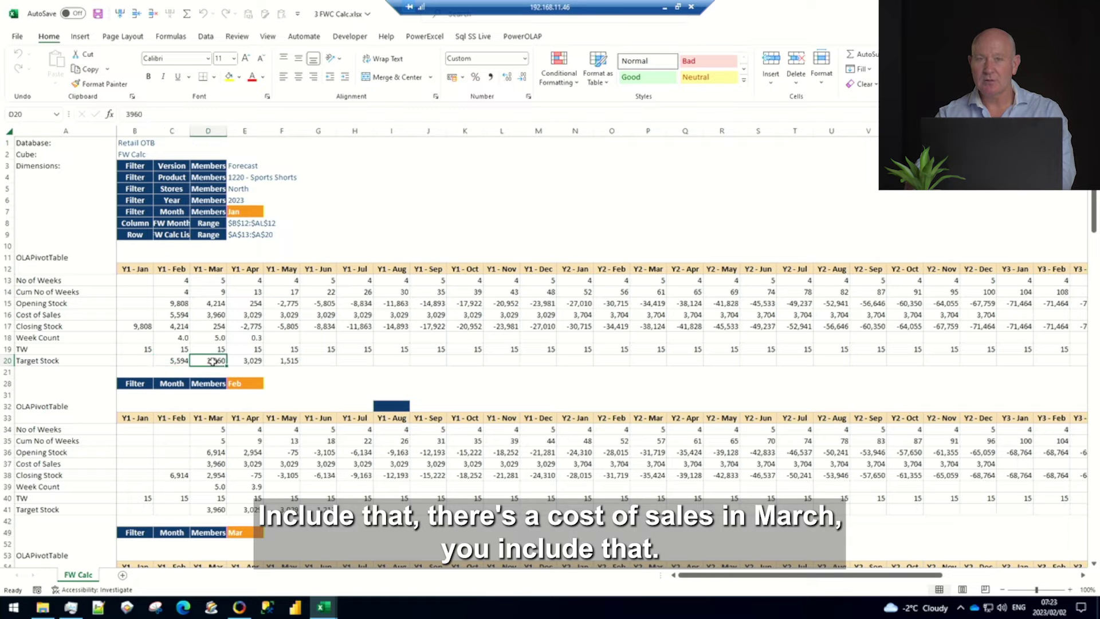
click(245, 362)
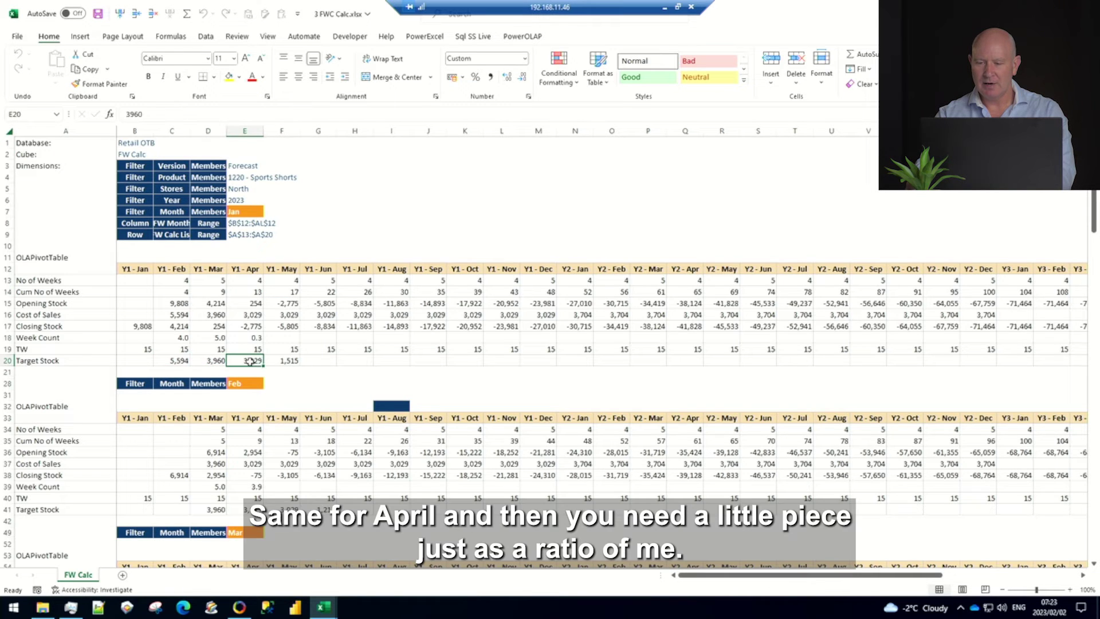
click(291, 361)
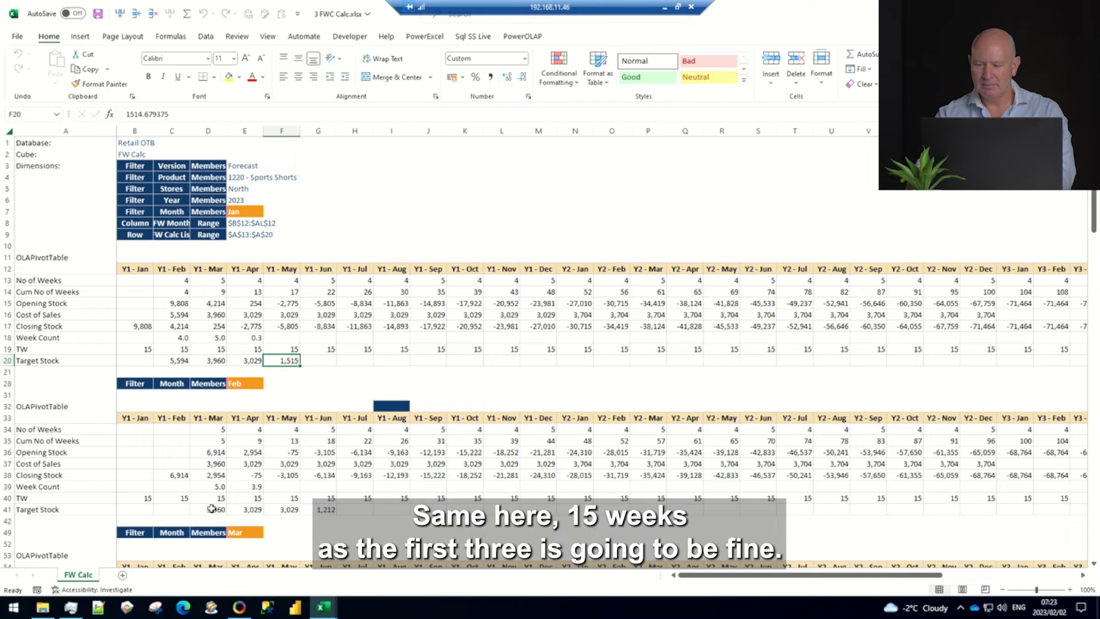
- Compare the February block's May and June targets, then total C20:F20 to 14,098
click(290, 510)
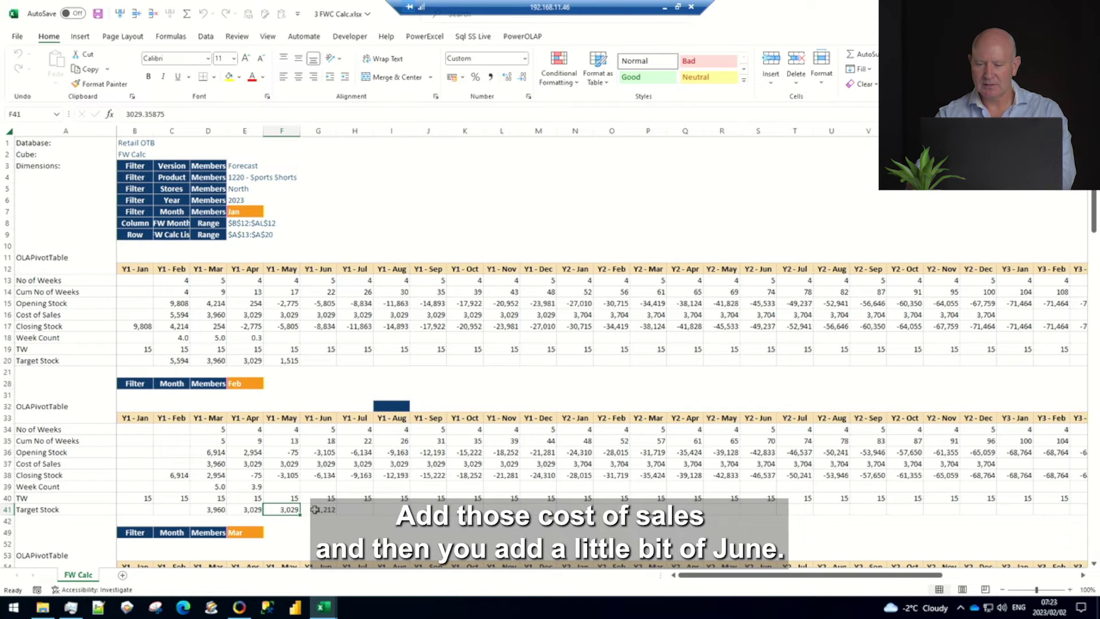
click(316, 509)
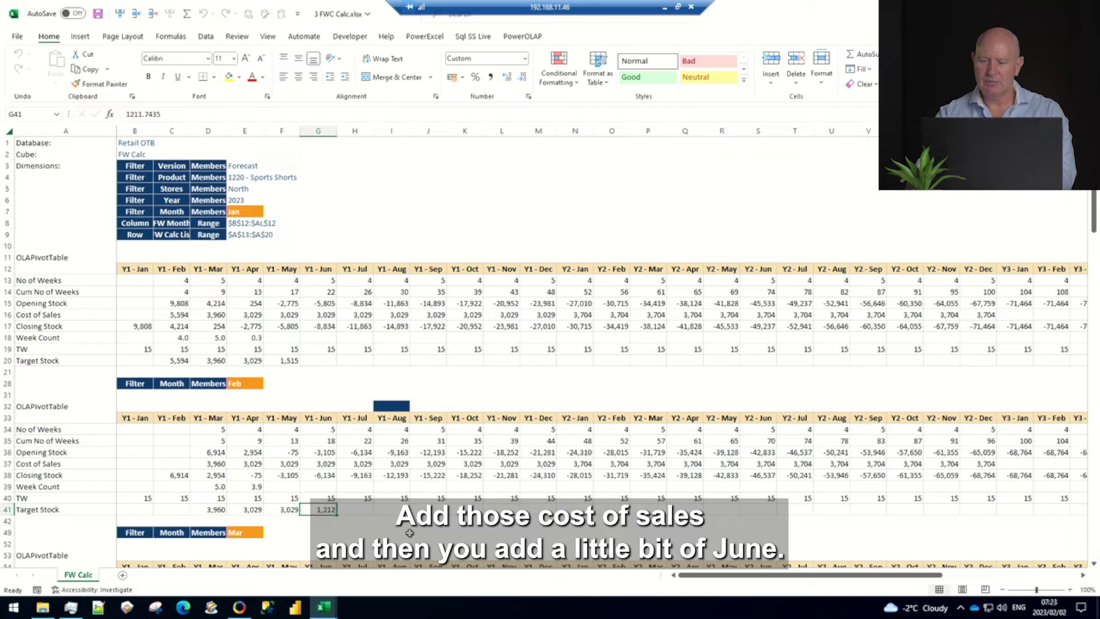
drag(174, 362, 289, 361)
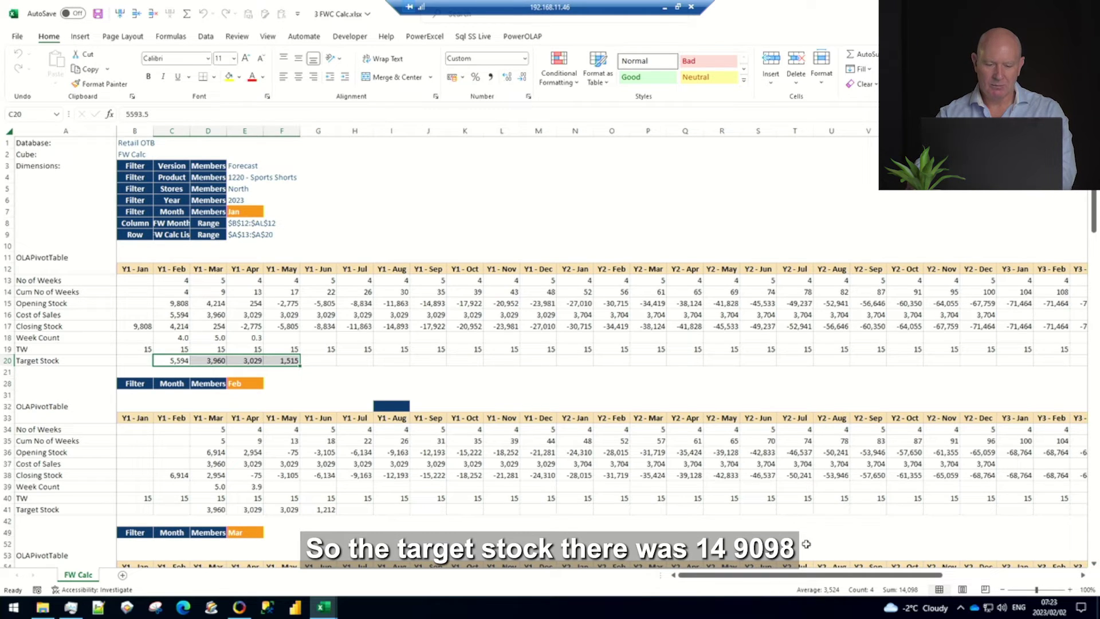
key(alt+Tab)
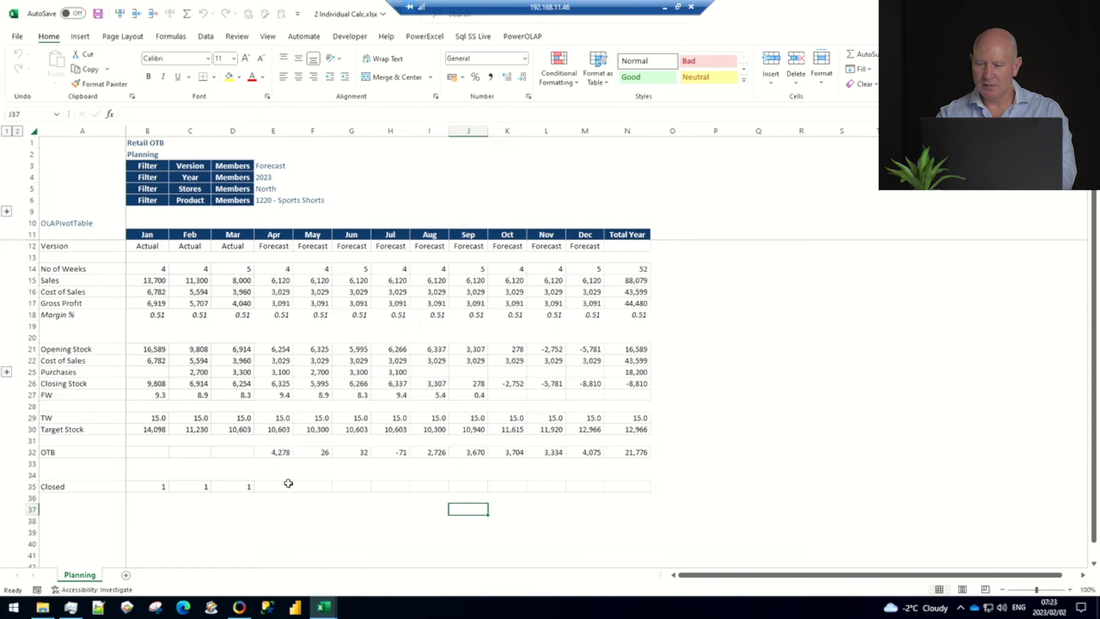
key(alt+Tab)
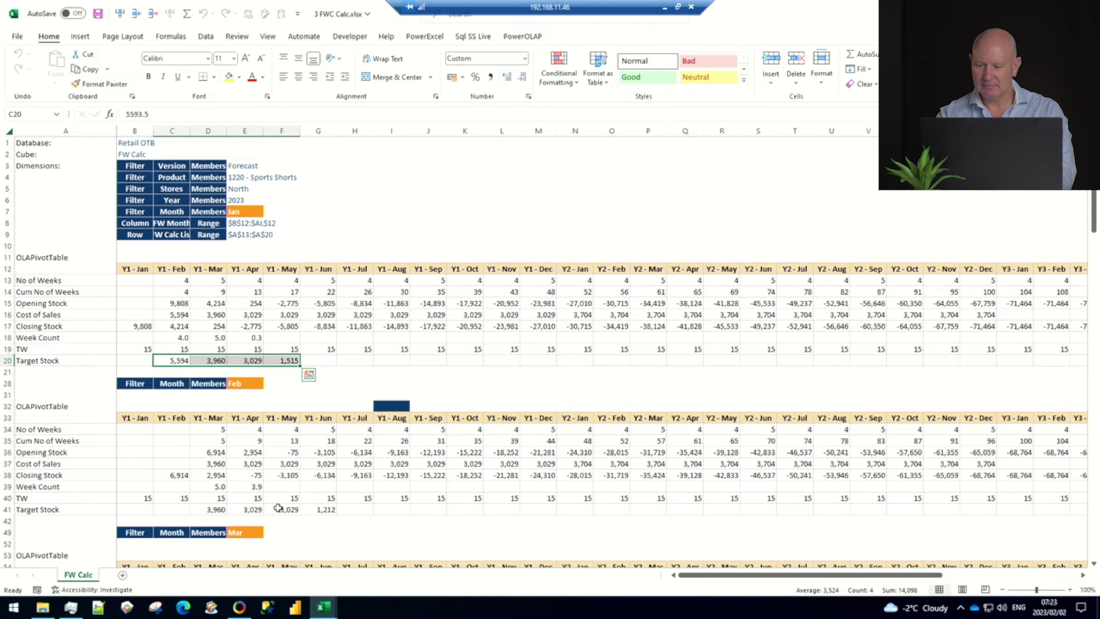
drag(206, 509, 327, 509)
key(alt+Tab)
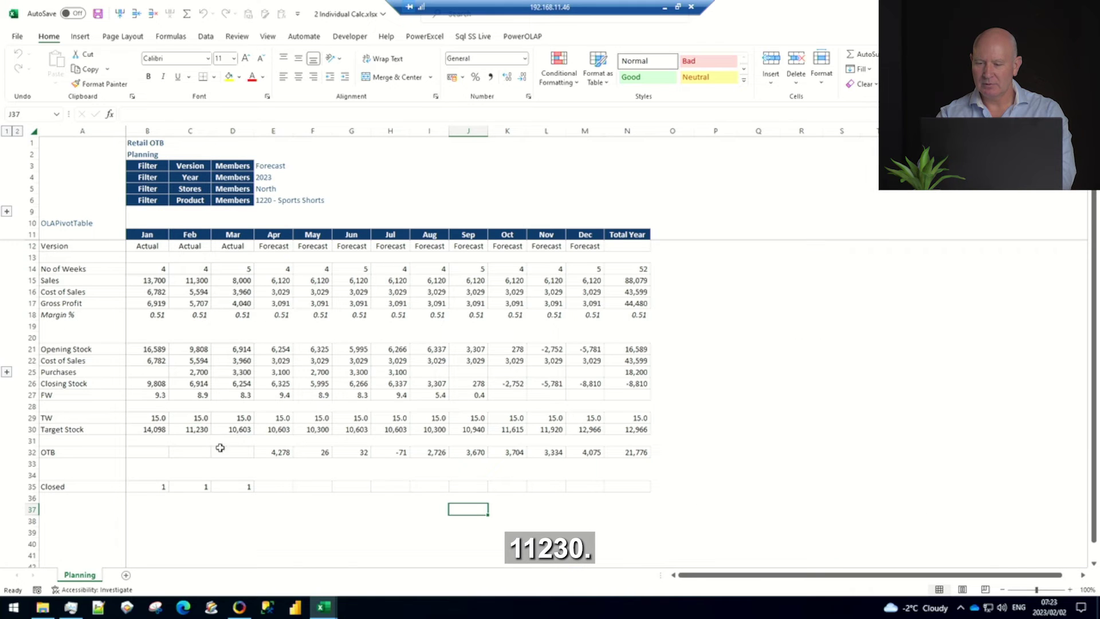
click(192, 430)
click(363, 509)
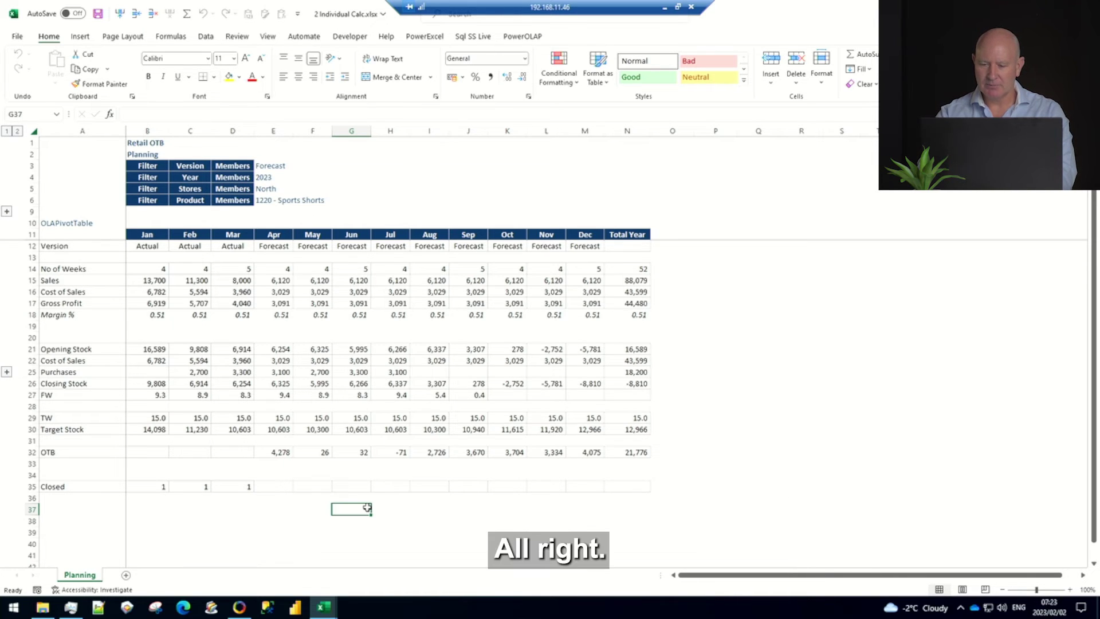
click(283, 429)
click(279, 452)
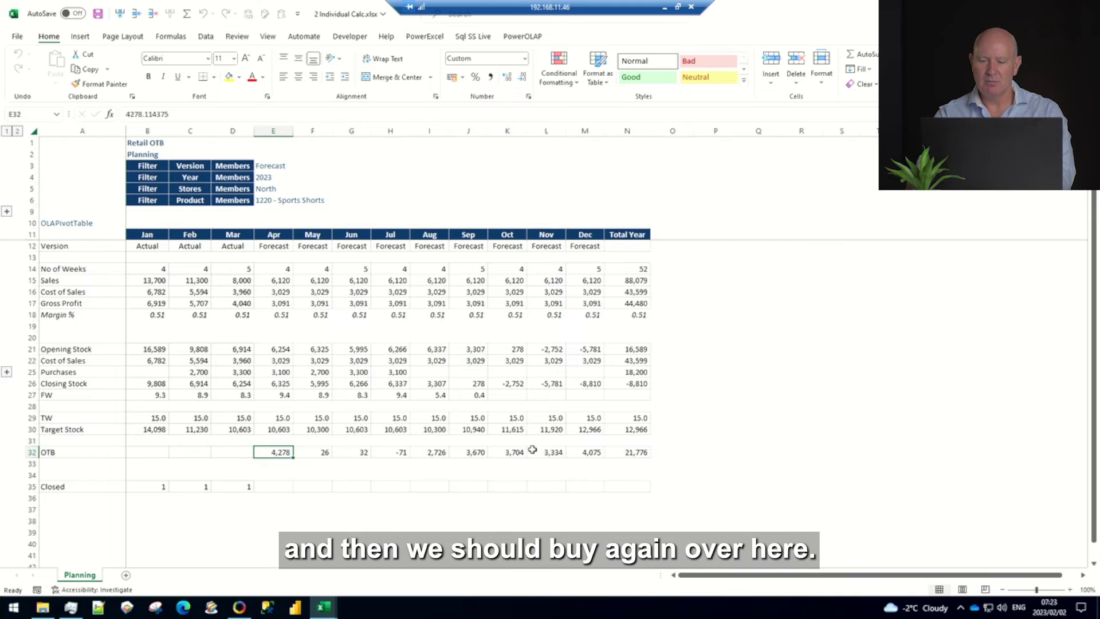
- Set the Product filter to 1130 - Vests, giving May OTB 16 and yearly OTB 34
click(541, 530)
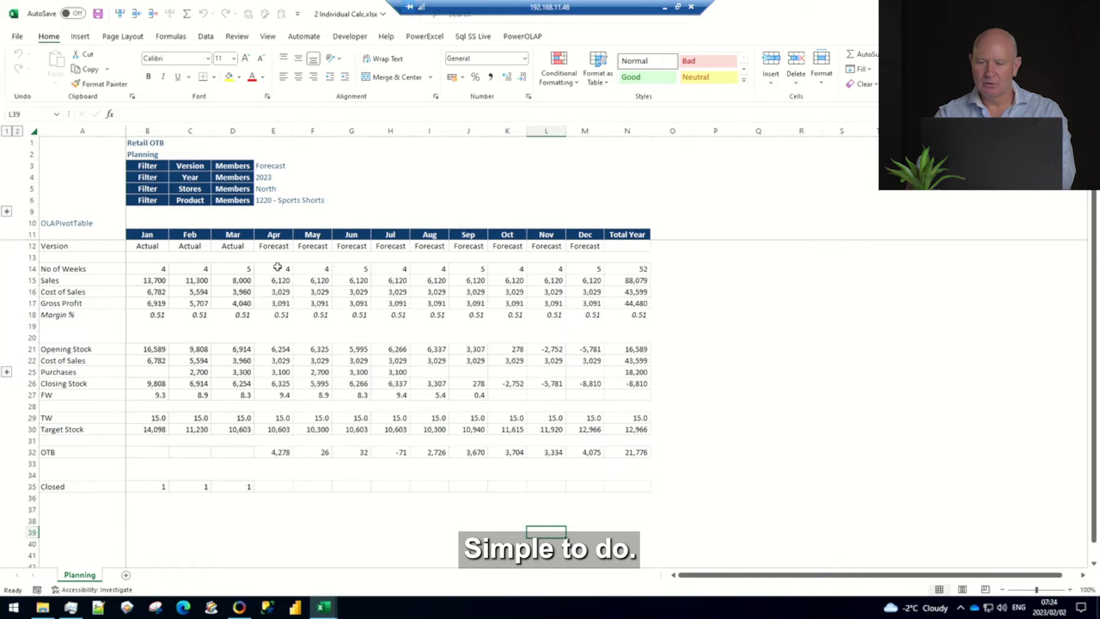
double_click(260, 200)
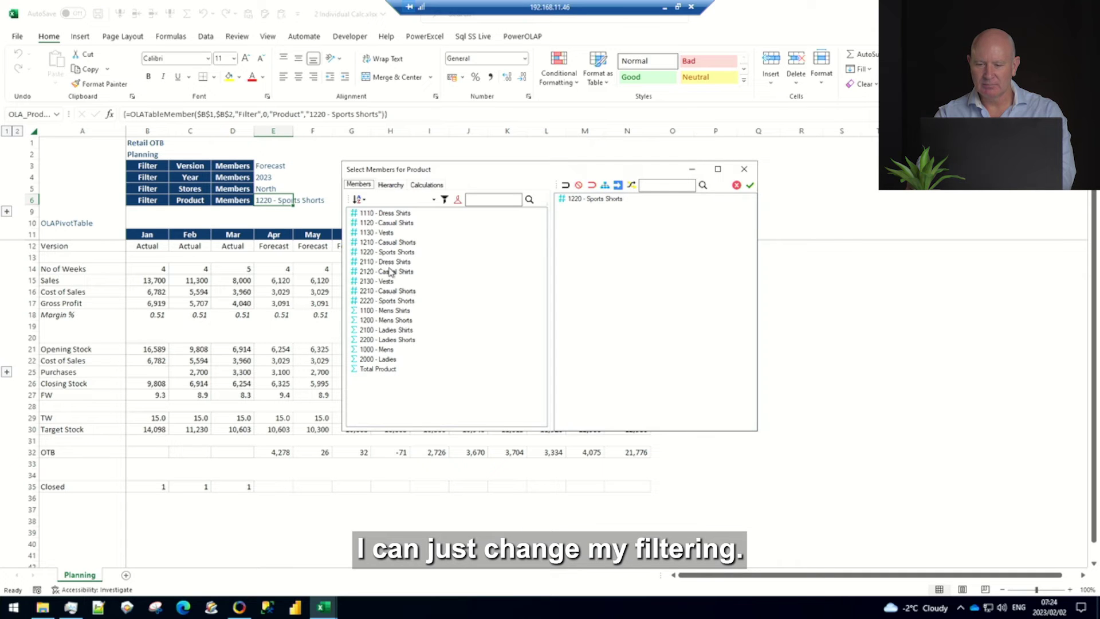
click(384, 233)
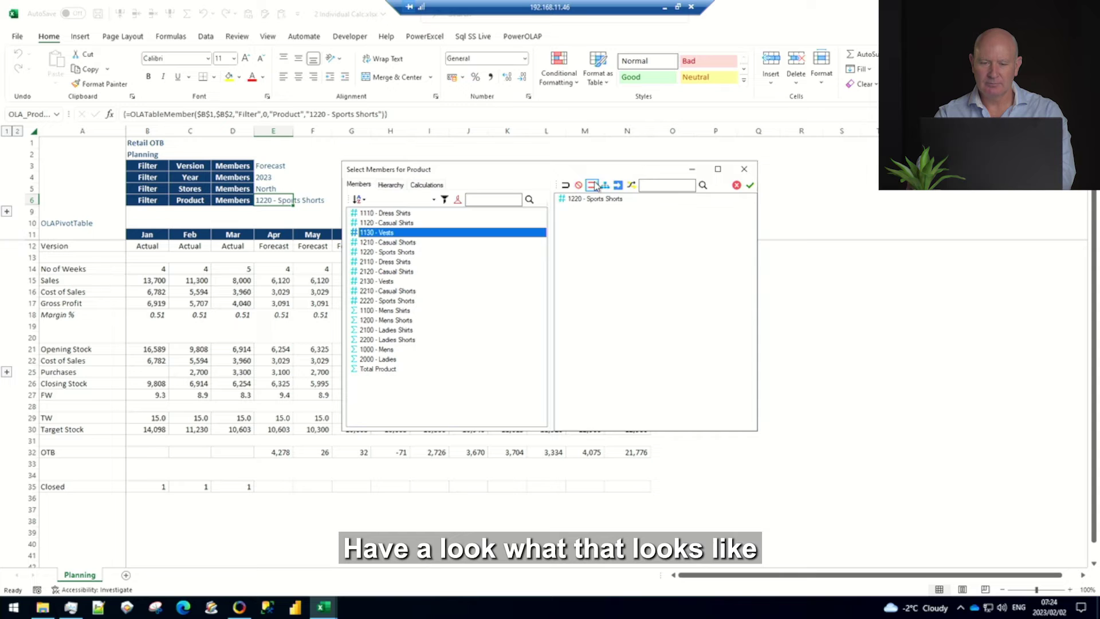
click(595, 186)
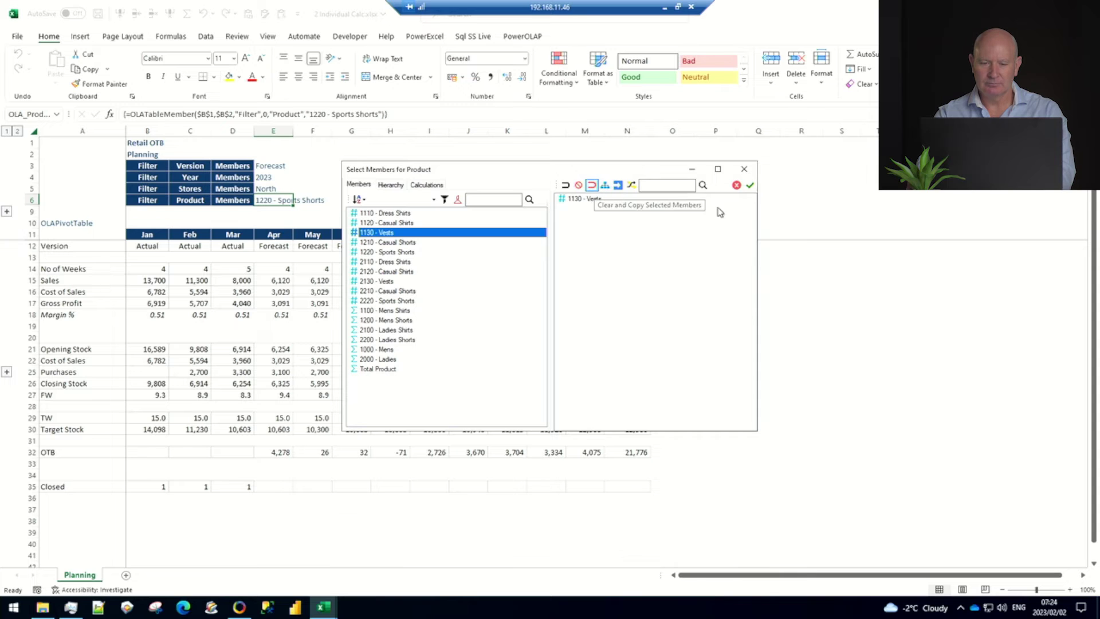
click(751, 186)
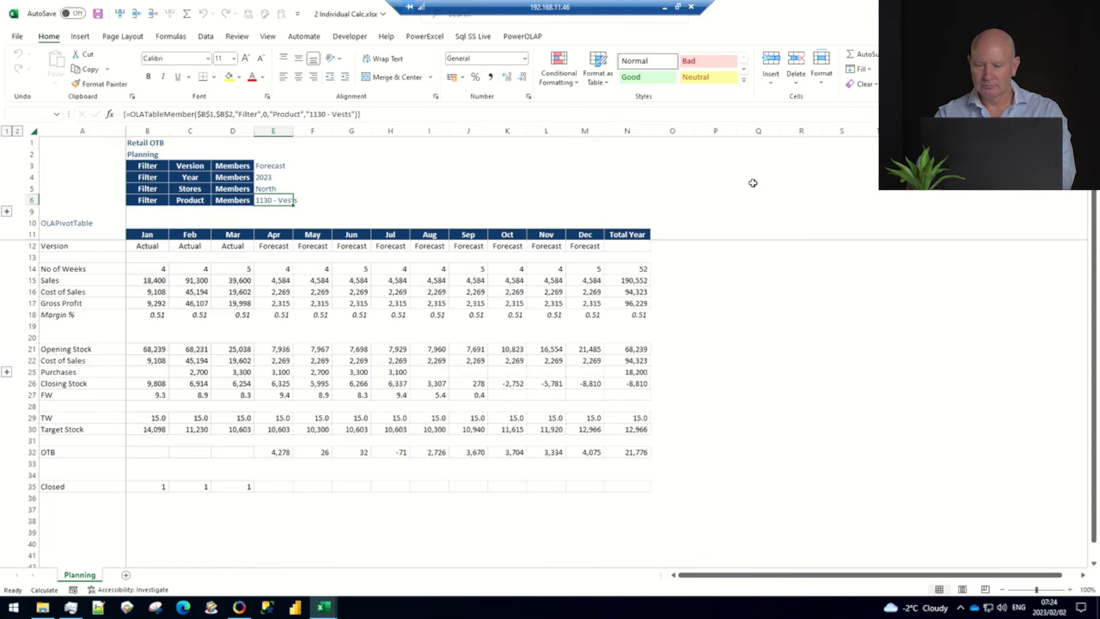
click(704, 363)
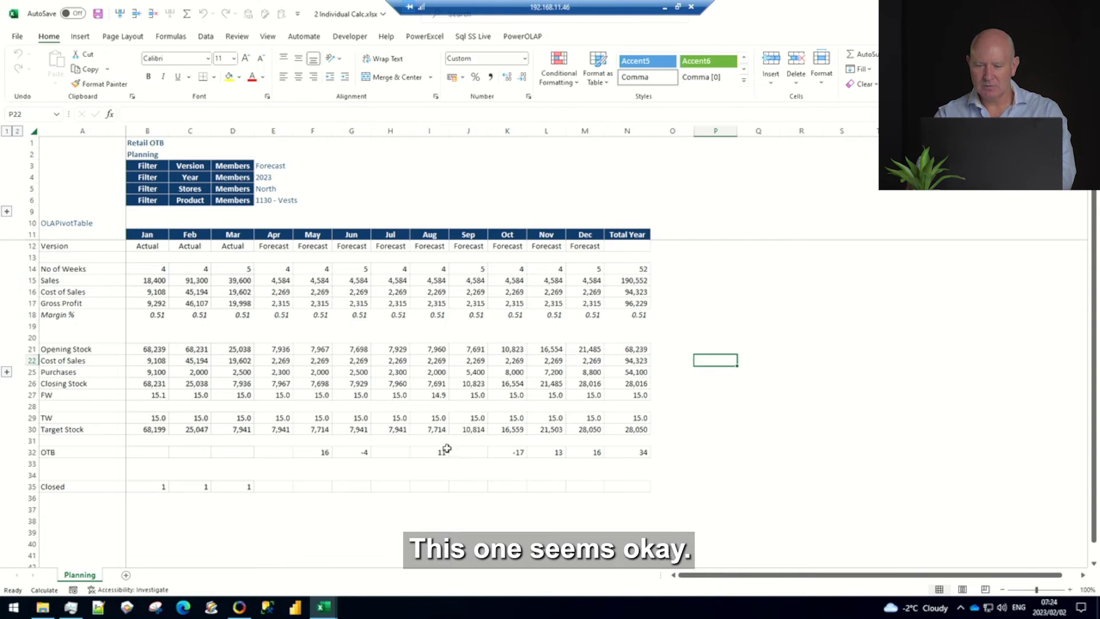
- Set the Stores filter to West for Vests and select the forecast block F25:M30
double_click(264, 188)
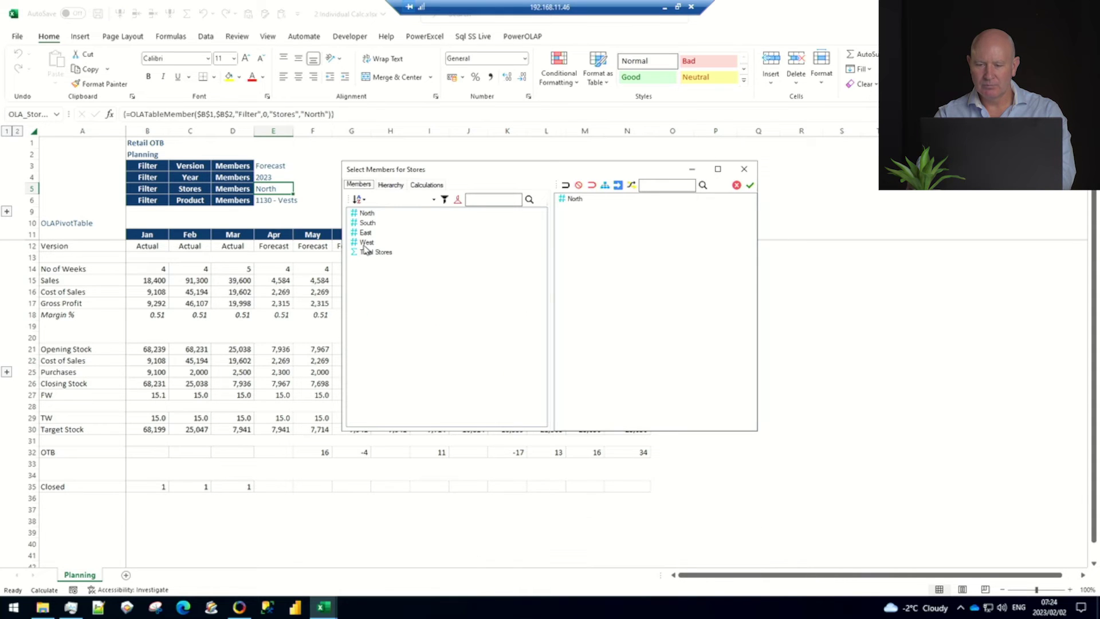
click(366, 243)
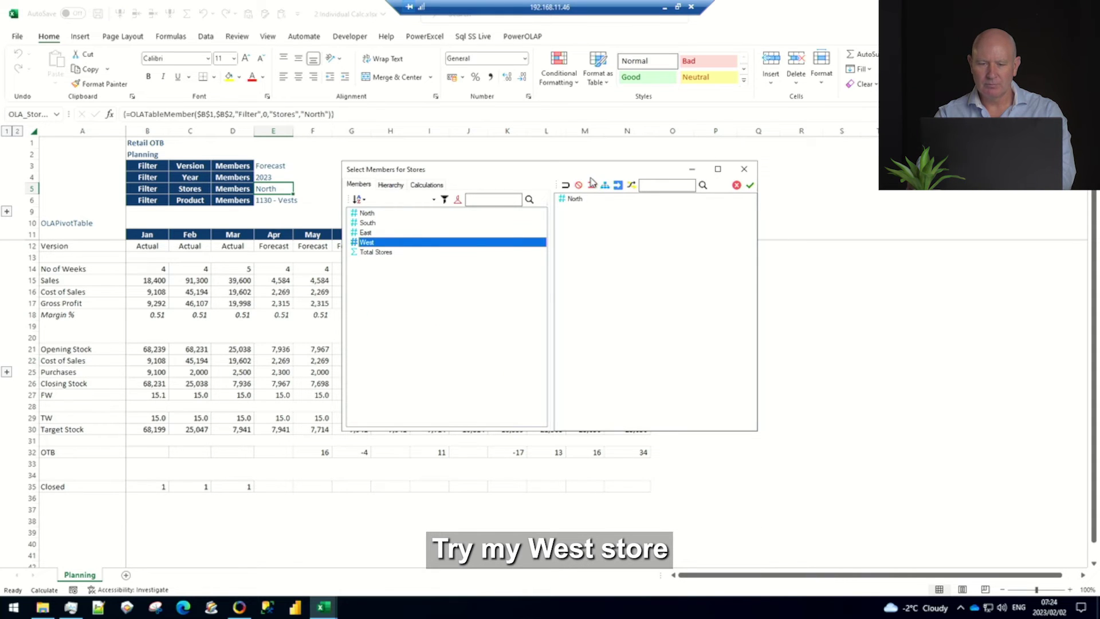
click(592, 183)
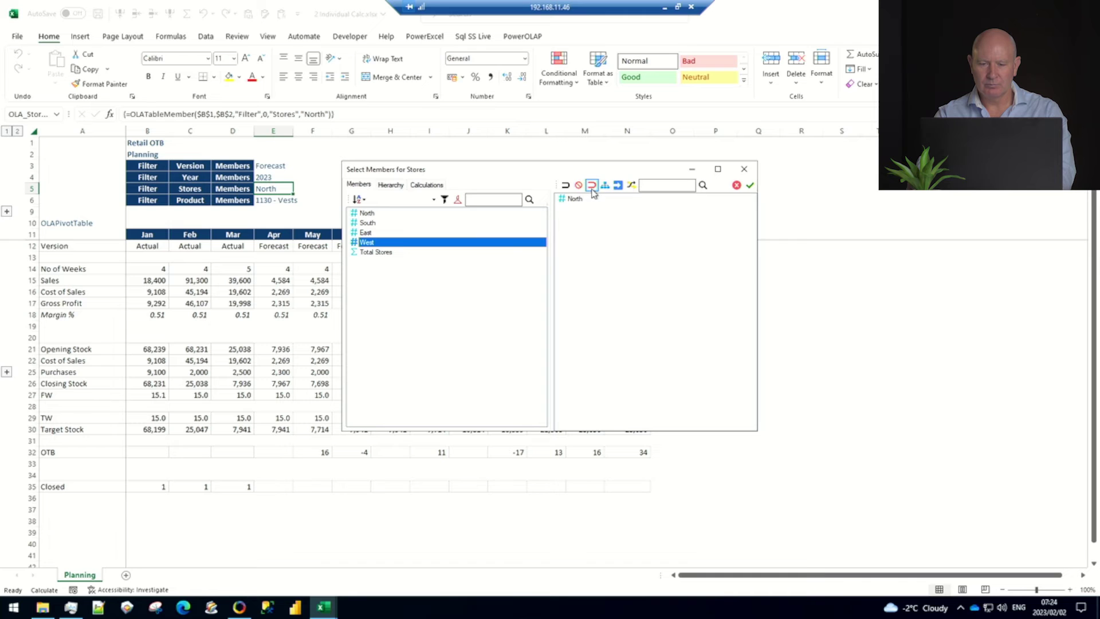
click(750, 185)
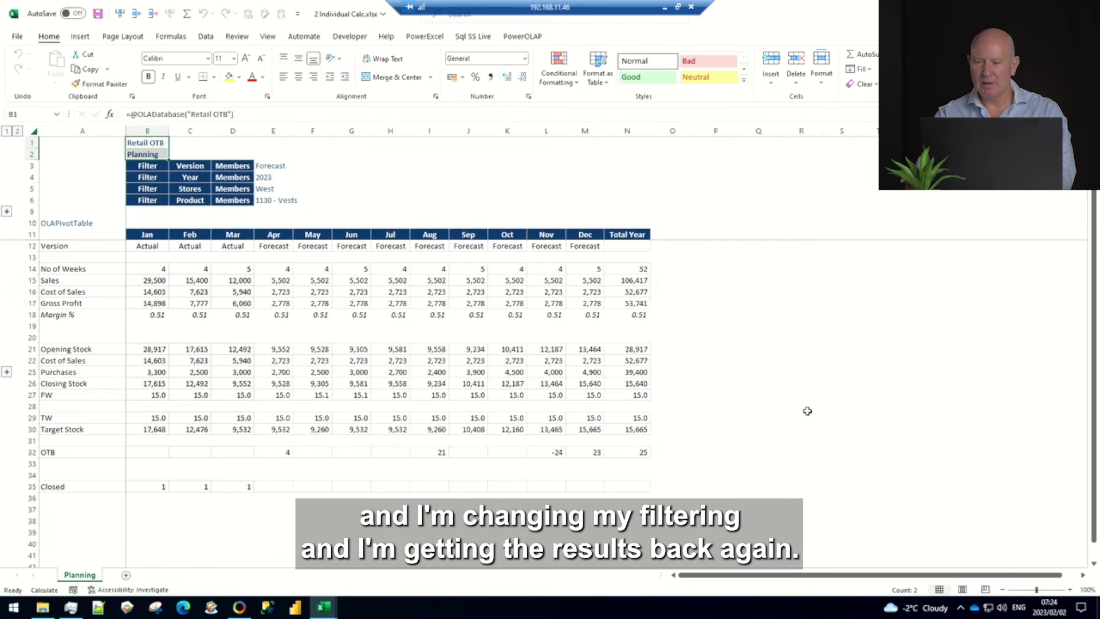
click(312, 371)
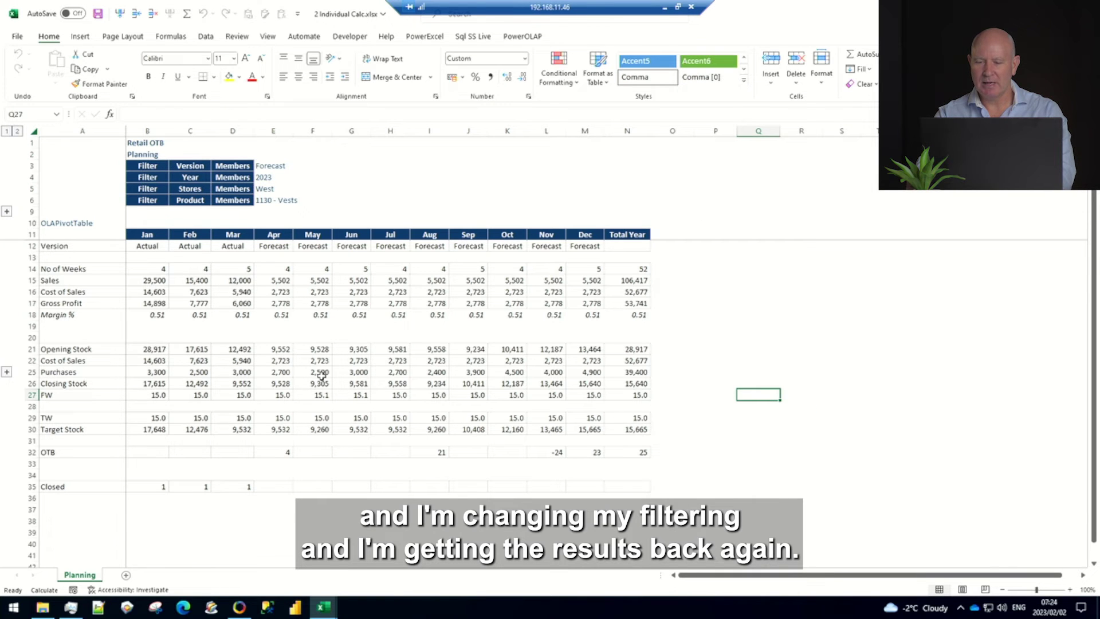
drag(434, 405, 574, 428)
- Delete the F25:M30 values so the West Vests plan recalculates
key(Delete)
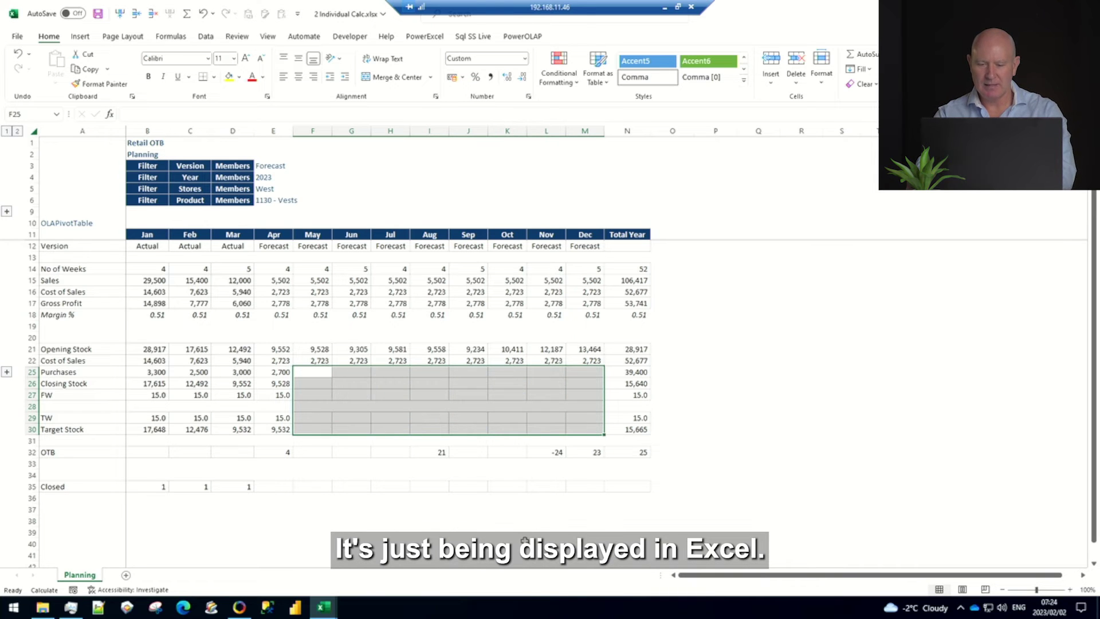
click(523, 541)
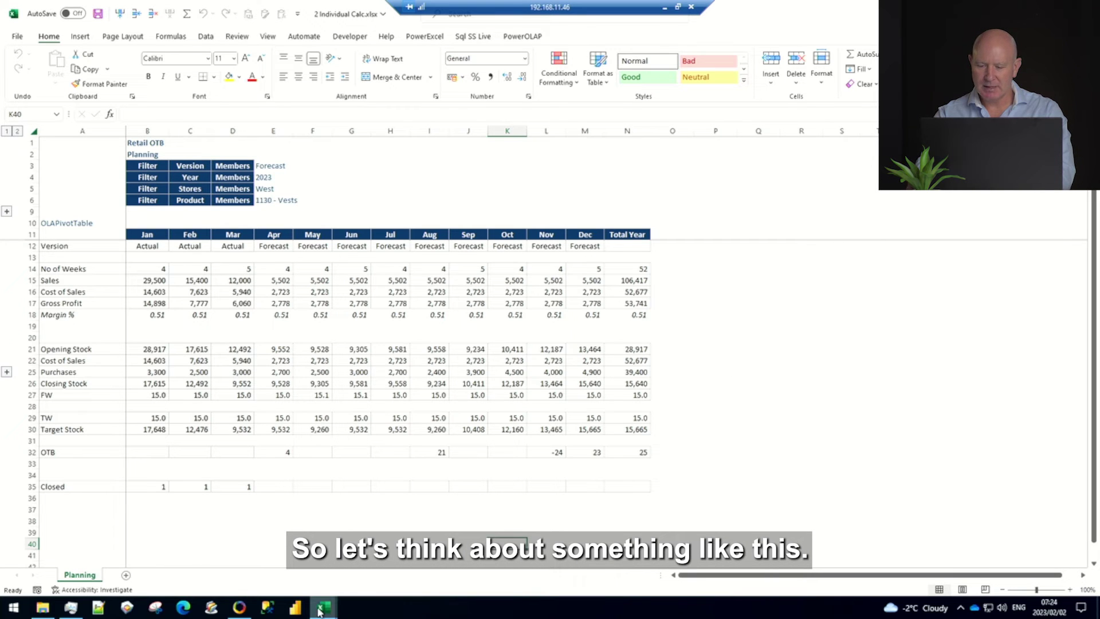
- From the Main Menu workbook, launch the Exception Report to open 4 FW Exception Reporting.xlsx
mouse_move(319, 612)
click(208, 571)
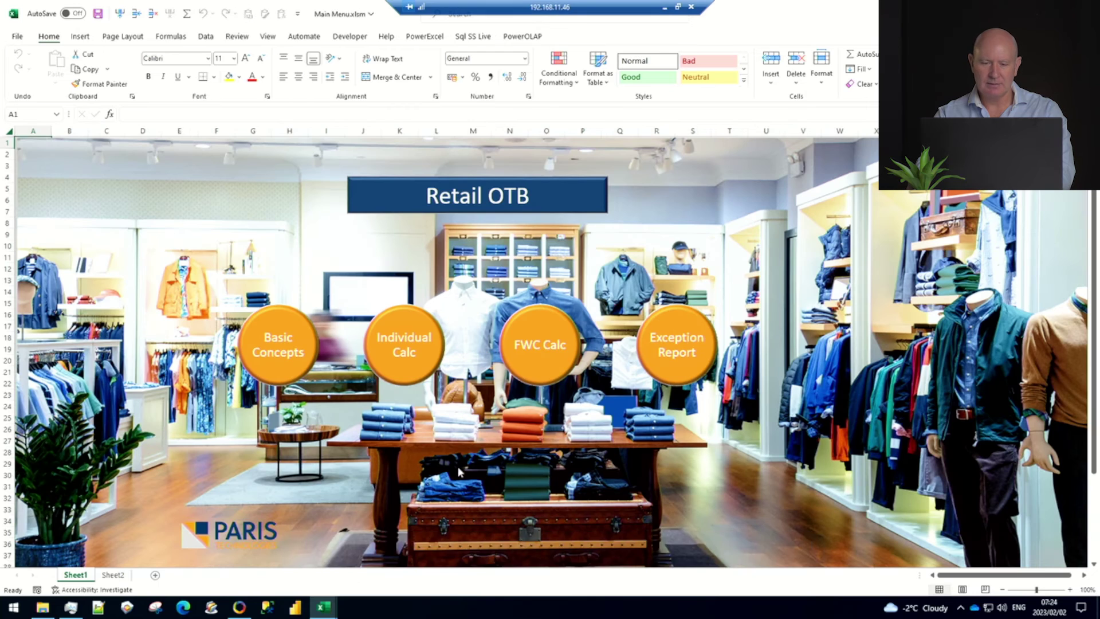
click(684, 351)
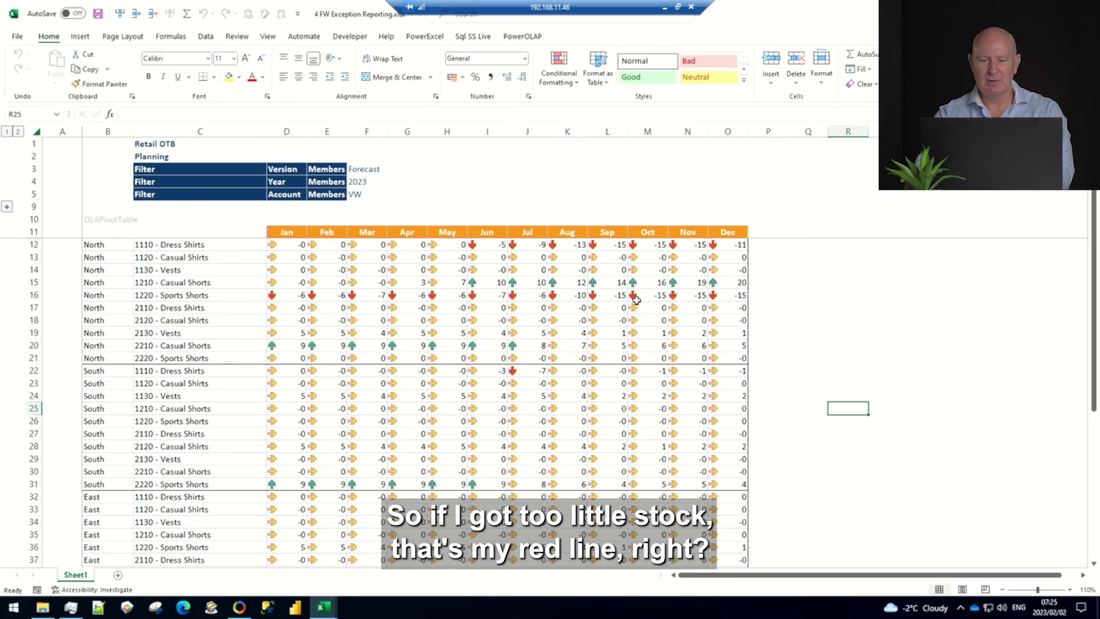
click(640, 297)
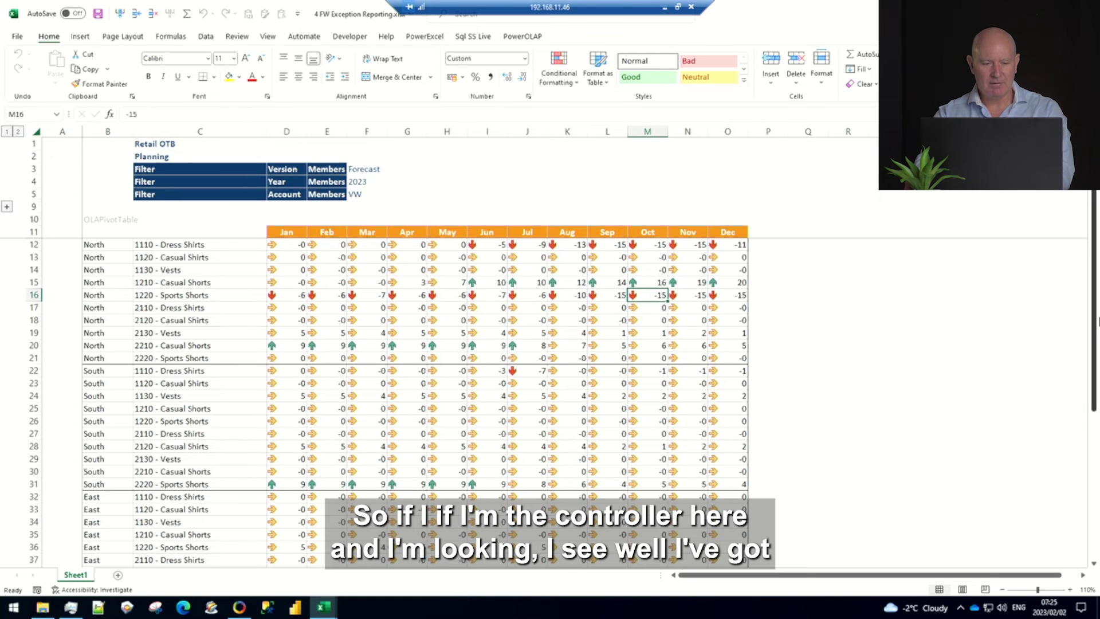
drag(1098, 323, 1098, 496)
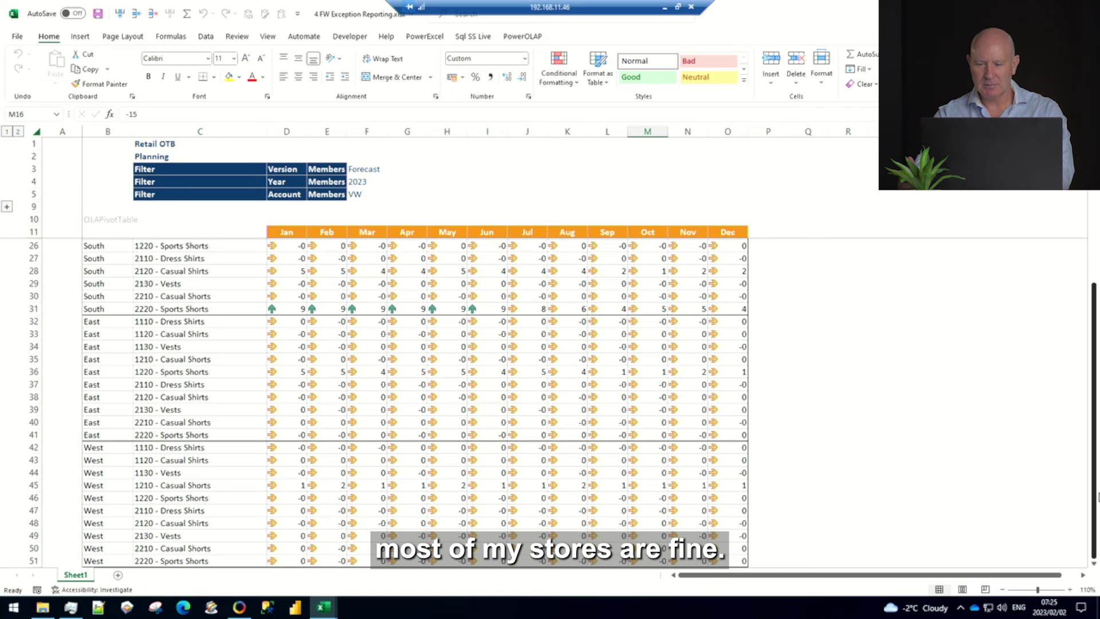
drag(1098, 417, 1095, 314)
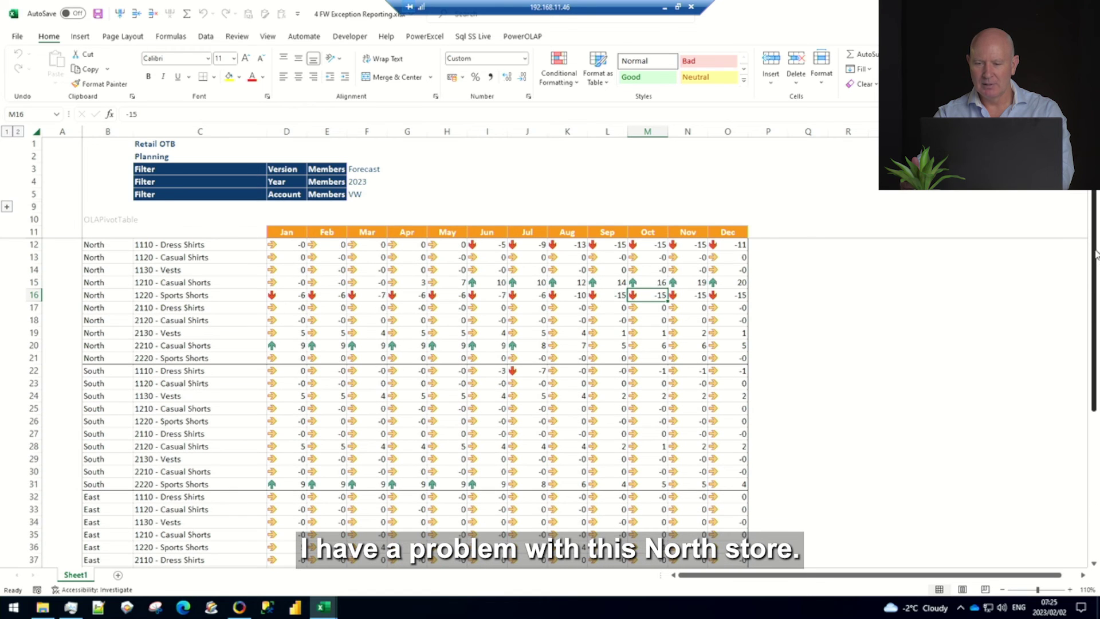
click(172, 296)
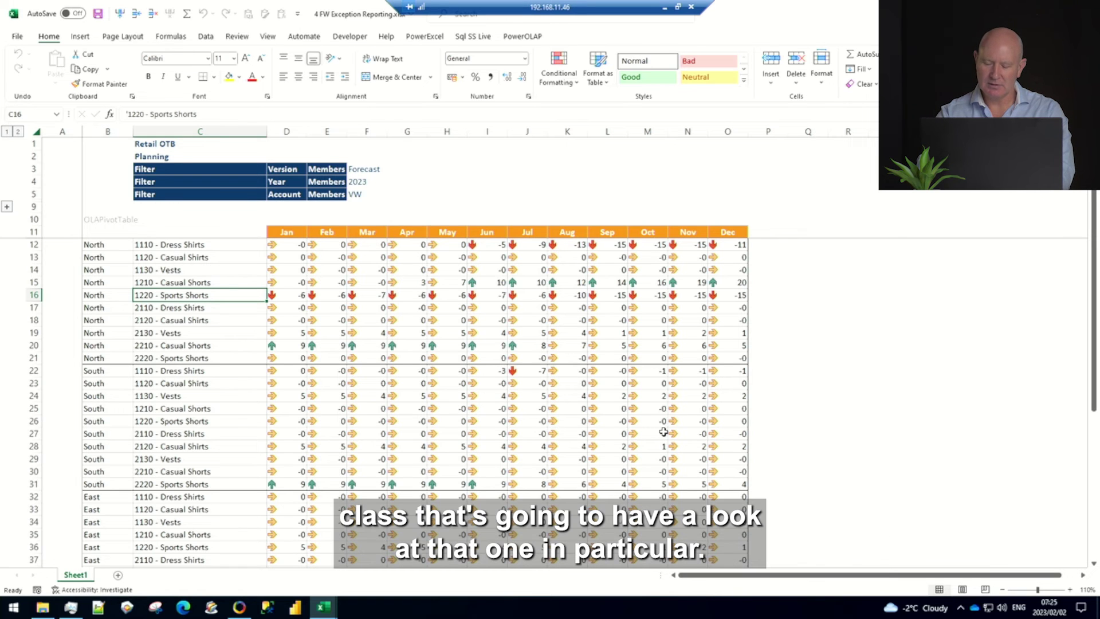
- In 2 Individual Calc.xlsx, change the Stores filter from West to North
key(alt+Tab)
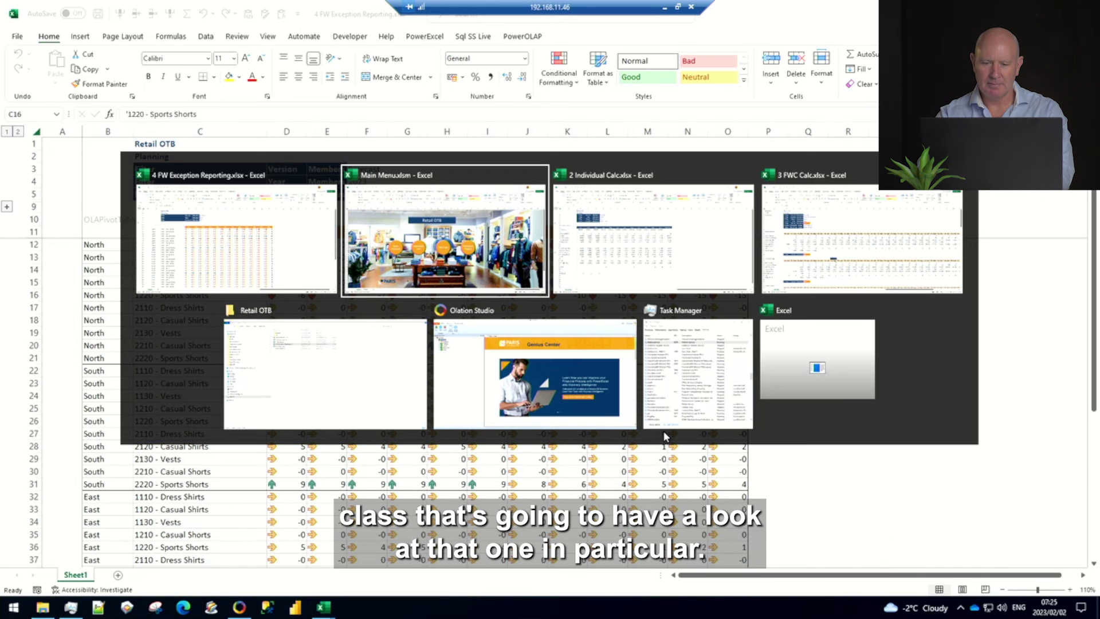
key(alt+Tab)
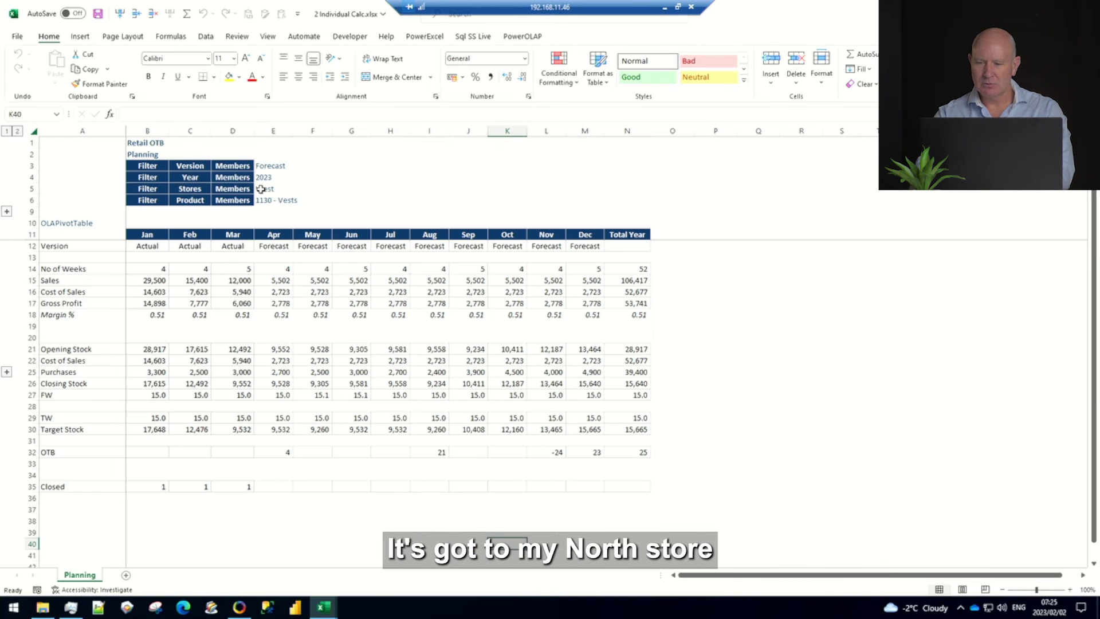
double_click(261, 189)
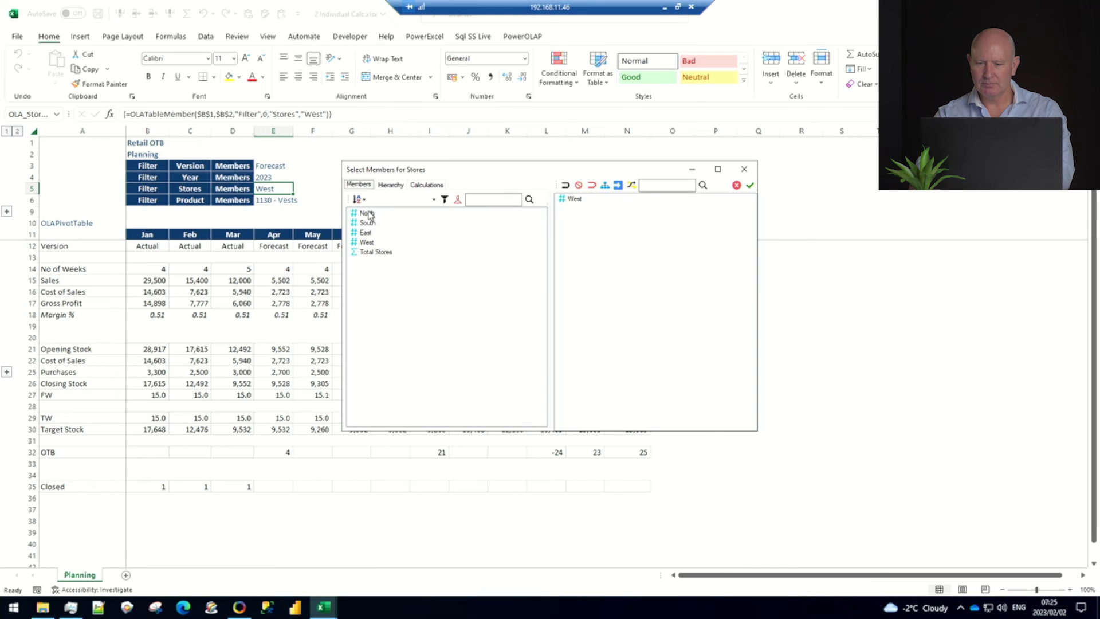
click(367, 213)
click(591, 185)
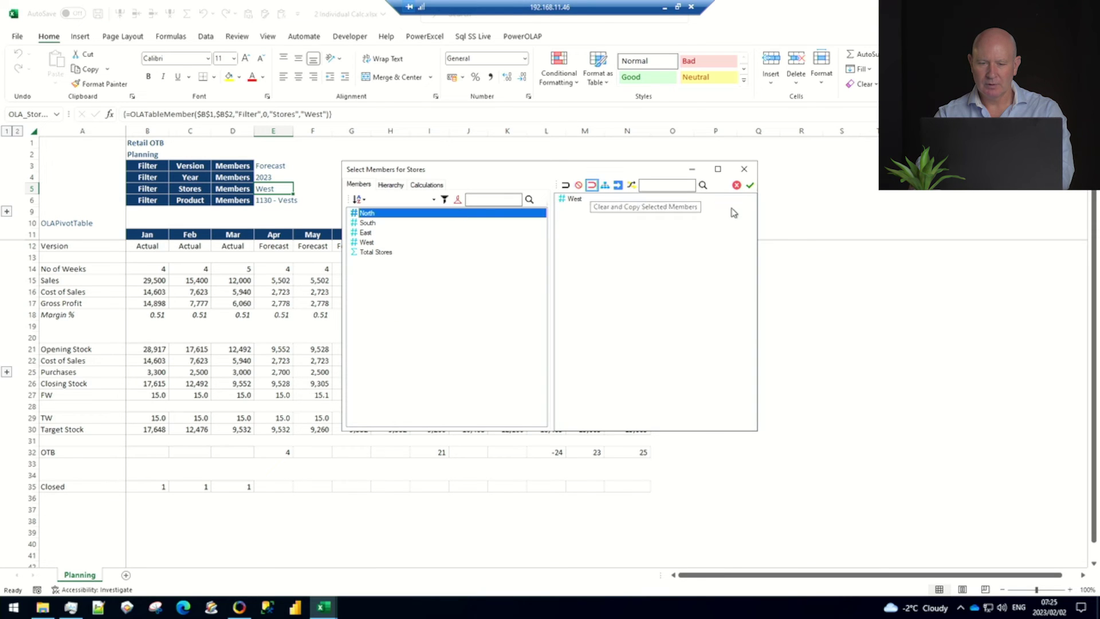
click(750, 185)
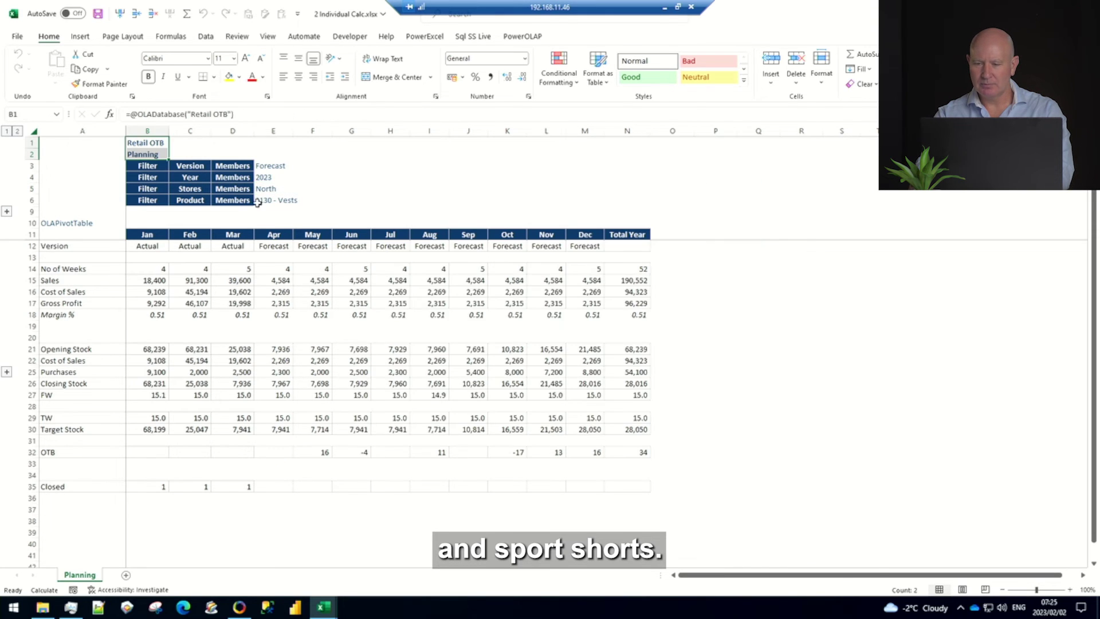
- Change the Product filter from 1130 - Vests to 1220 - Sports Shorts
double_click(268, 202)
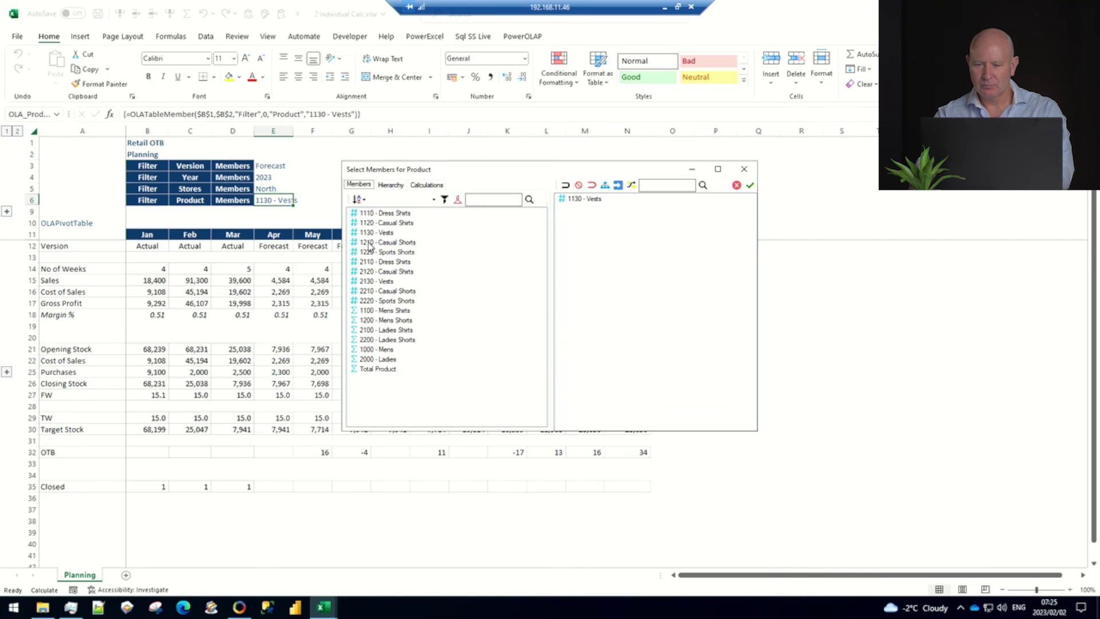
click(391, 252)
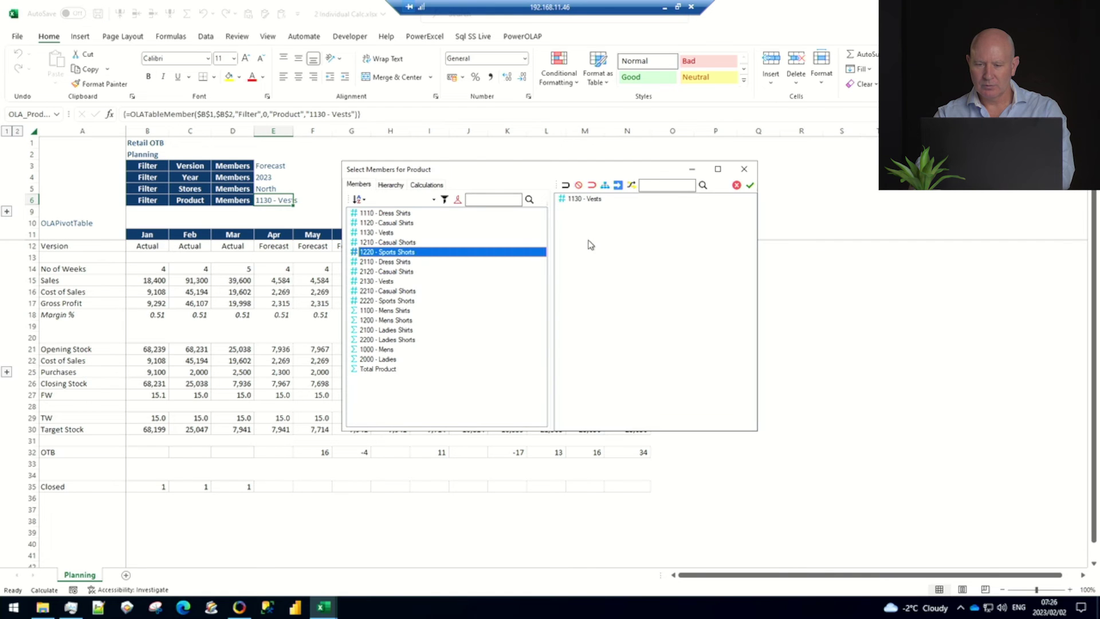
click(591, 185)
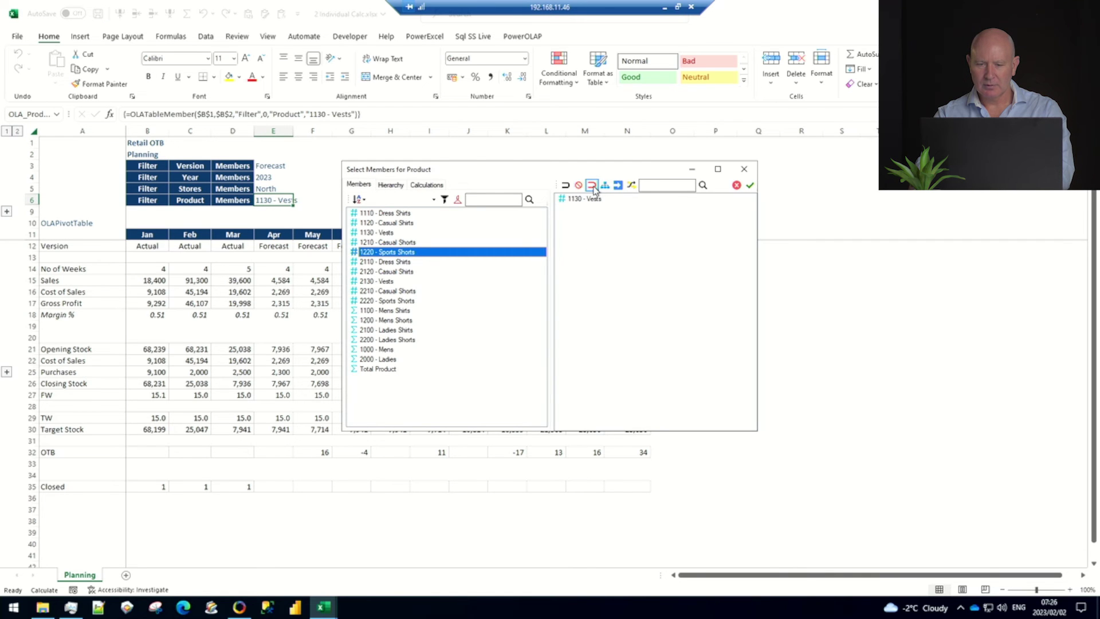
click(750, 185)
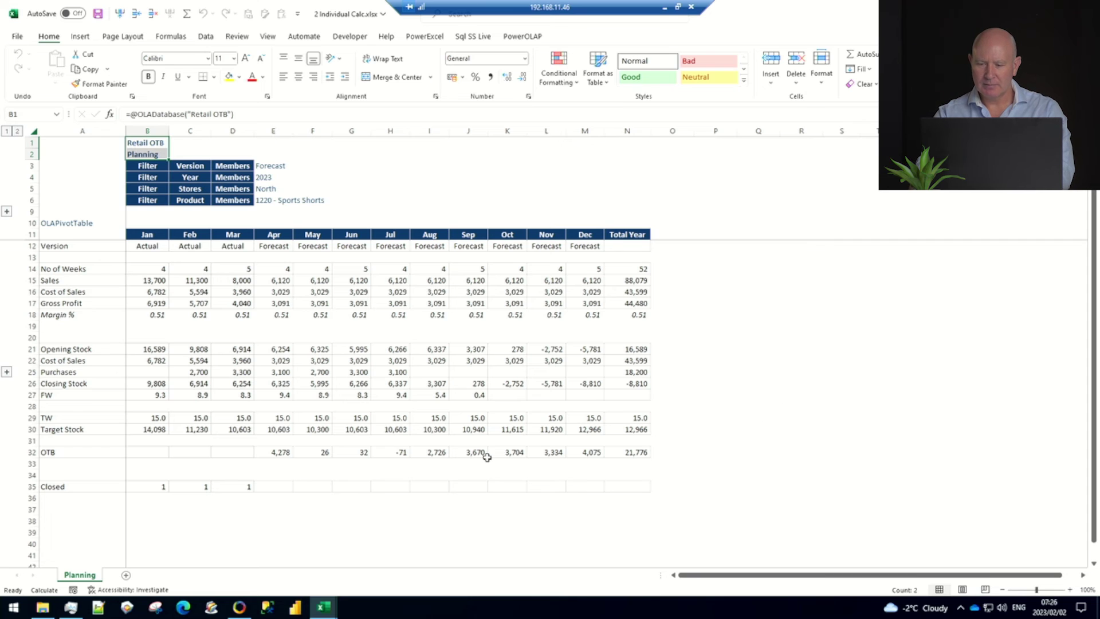
- Expand Purchases and review committed, planned and April–July OTB values totalling 4,266
click(6, 373)
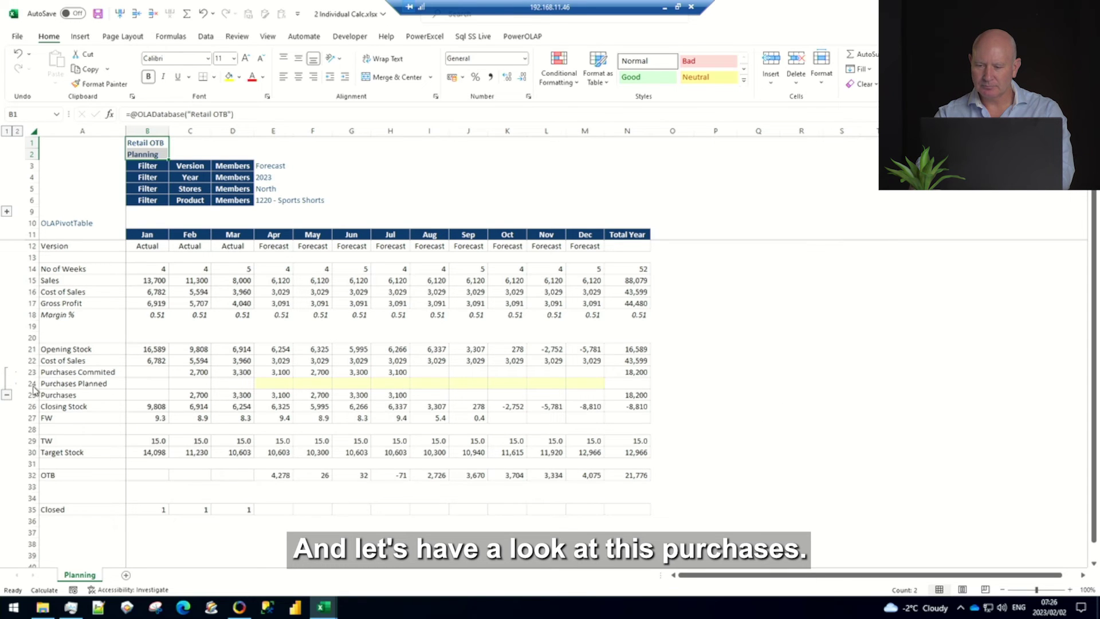
click(278, 374)
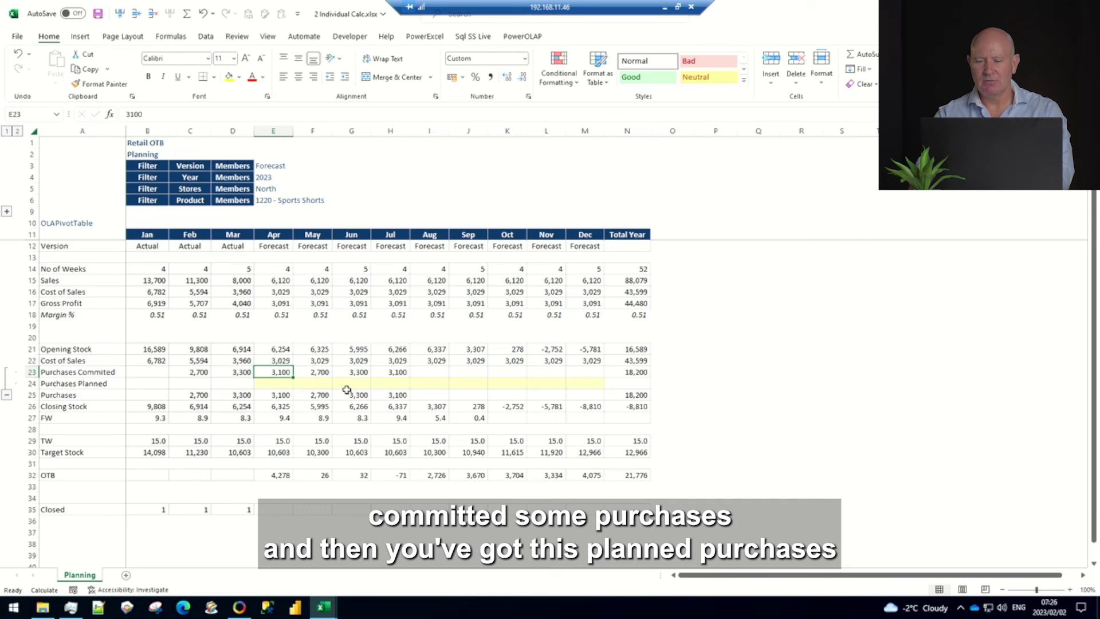
click(433, 384)
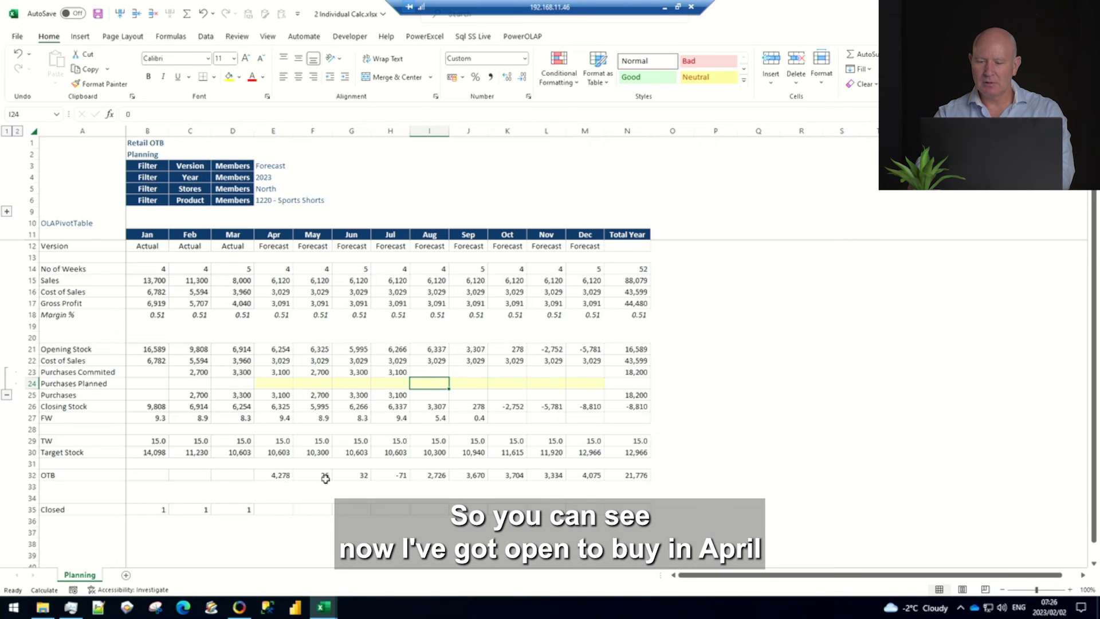
click(279, 475)
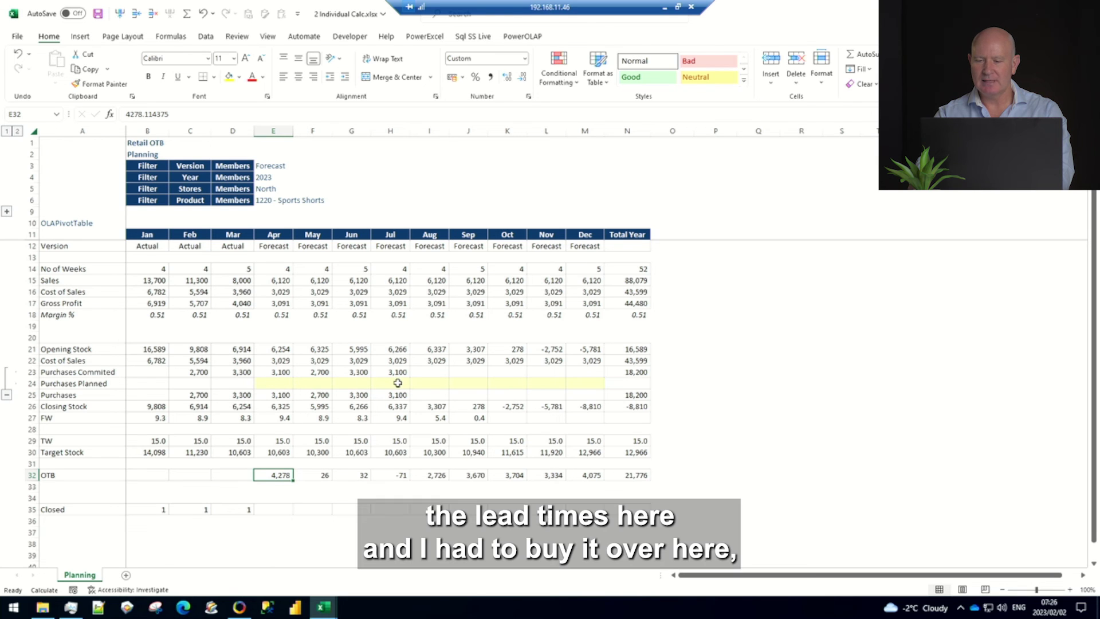
drag(398, 472, 291, 475)
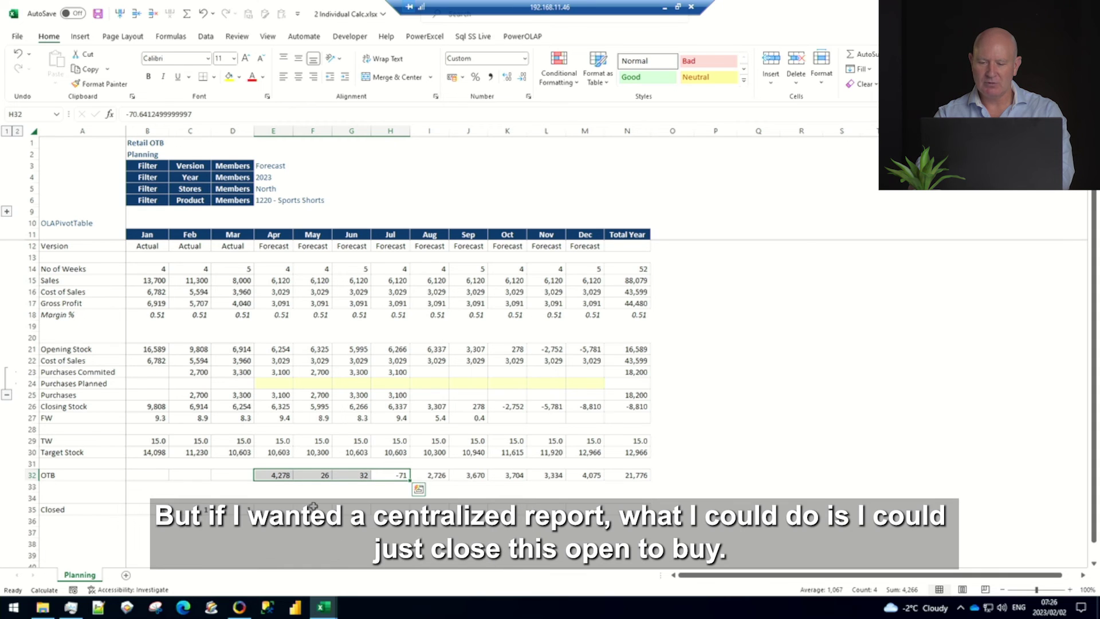
- Enter 1 in the Closed row for April, May and June (E35:G35)
click(277, 512)
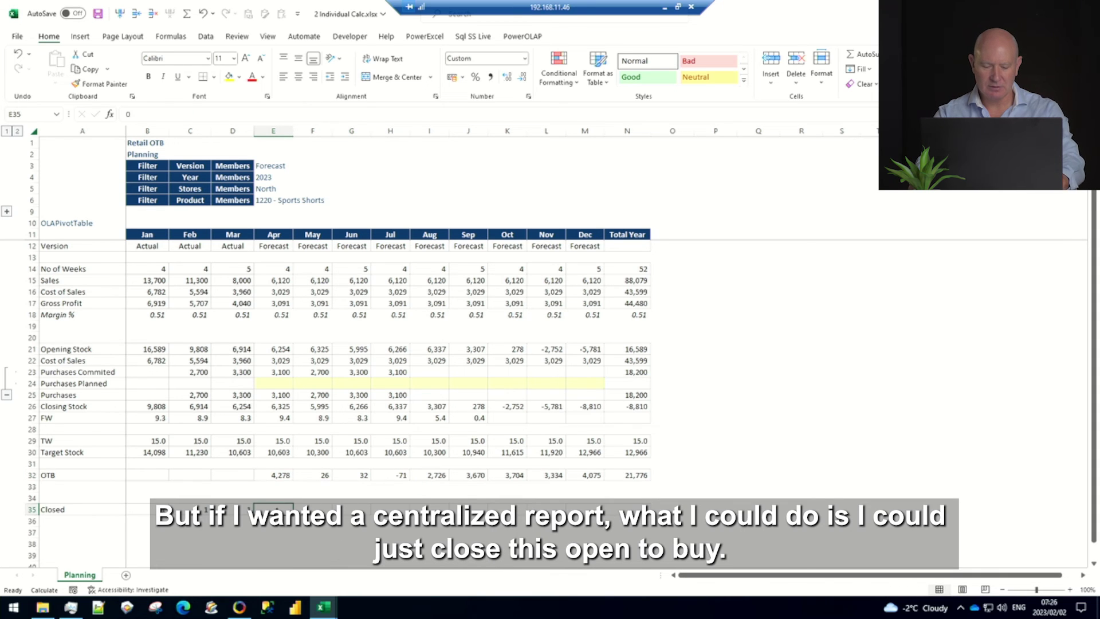
text(1)
key(Tab)
text(1)
key(Tab)
text(1)
key(Tab)
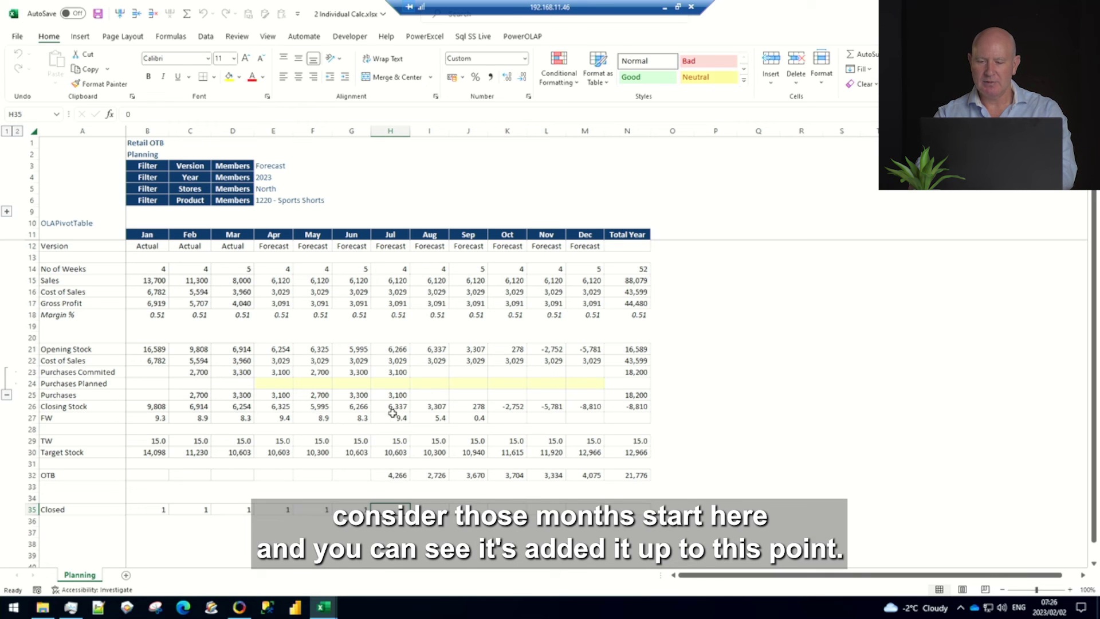
- Enter July–December planned purchases of 4,300, 2,800, 3,600, 3,700, 3,300 and 4,100 in H24:M24
click(392, 384)
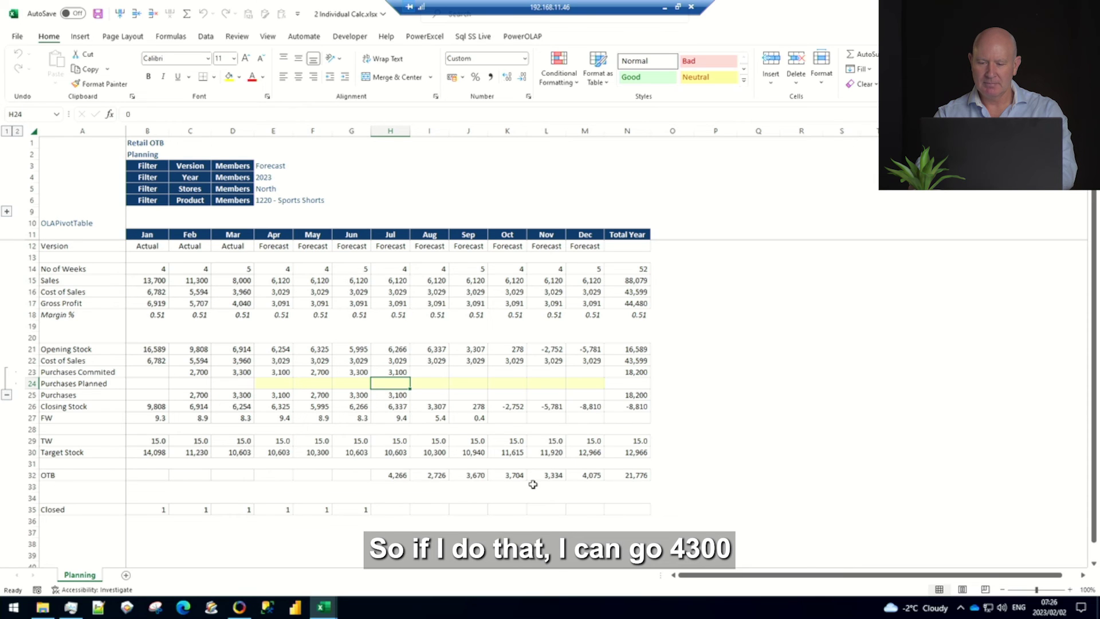
text(4300)
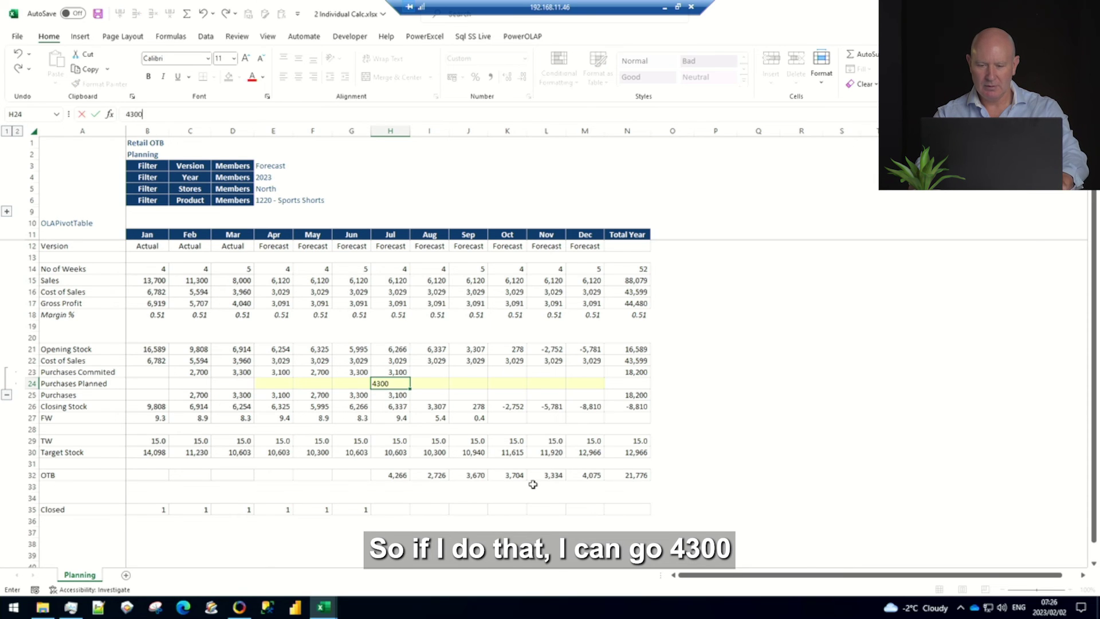
key(Tab)
text(2,80)
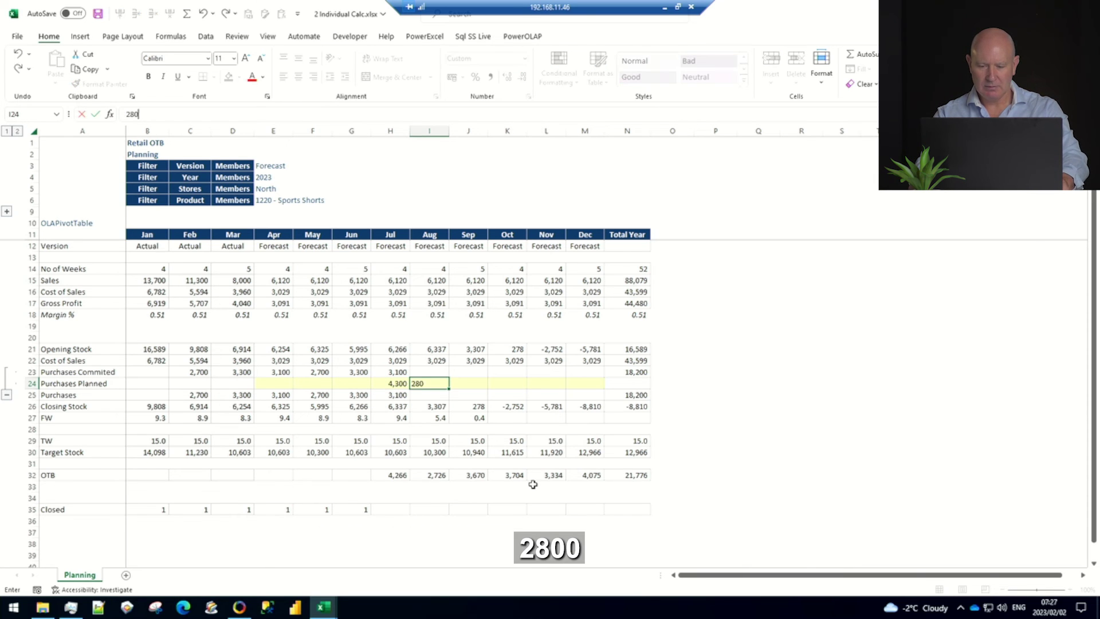
text(0)
key(Tab)
text(3600)
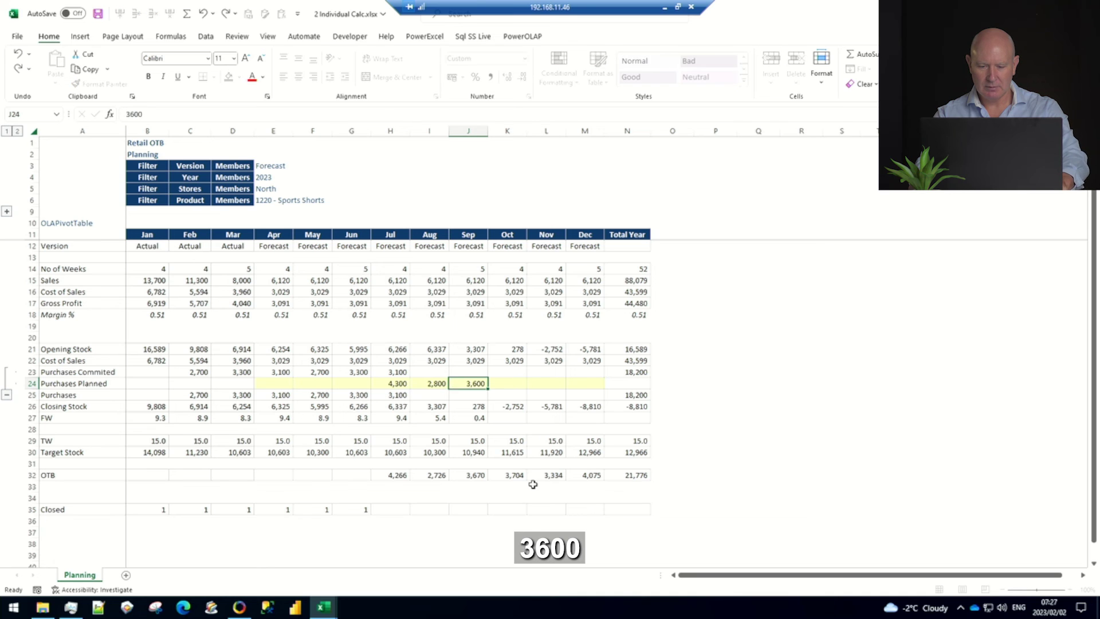
key(Tab)
text(3700)
key(Tab)
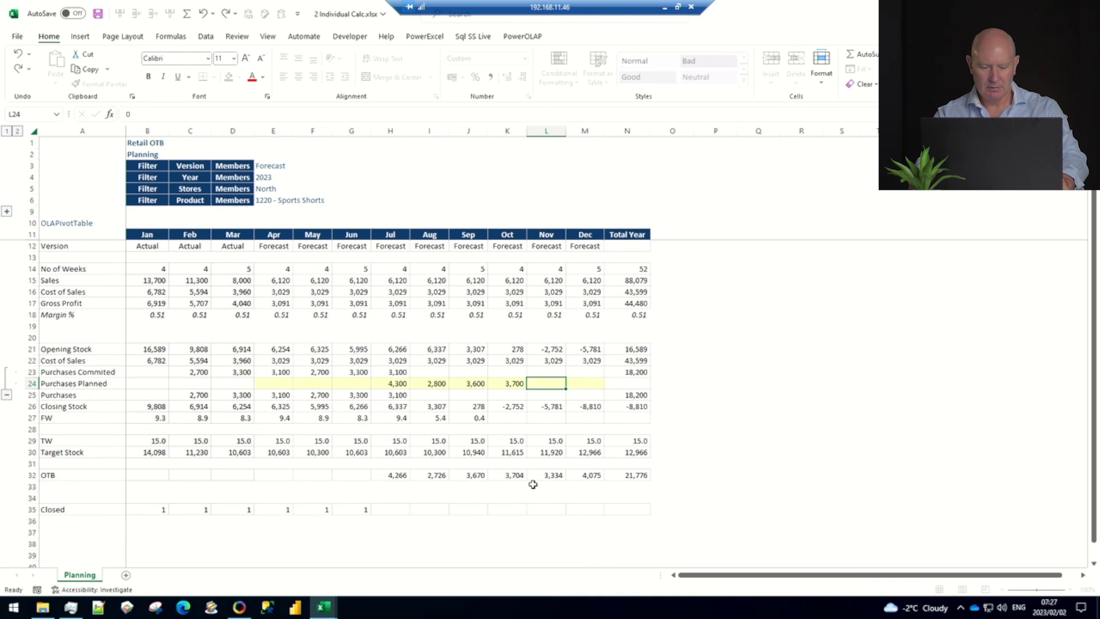
text(3,300)
key(Tab)
text(4)
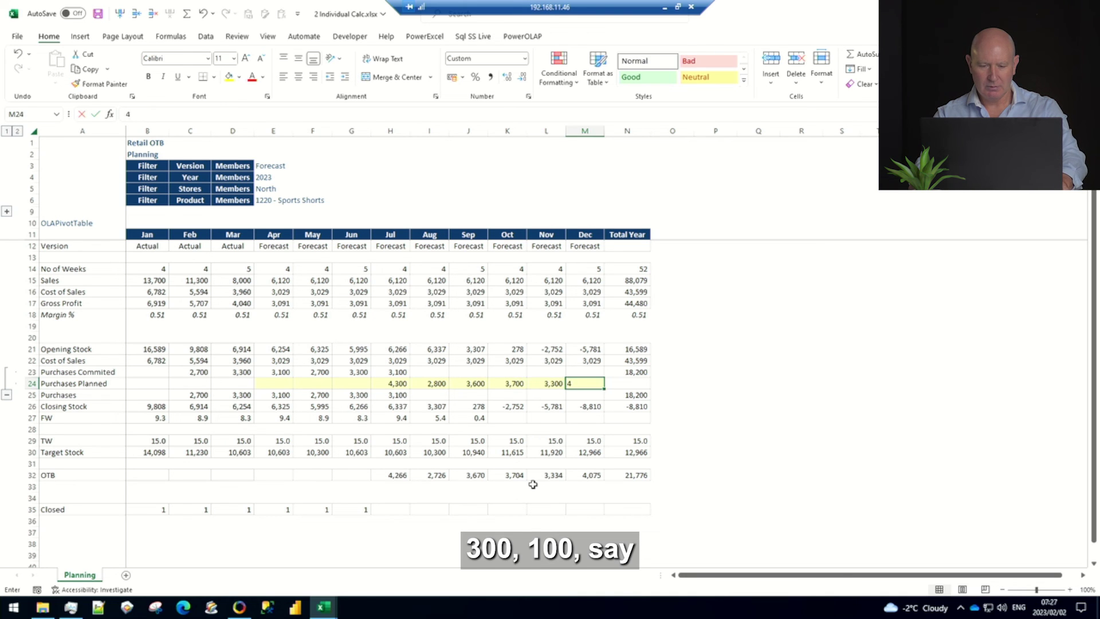
text(100)
key(ctrl+Return)
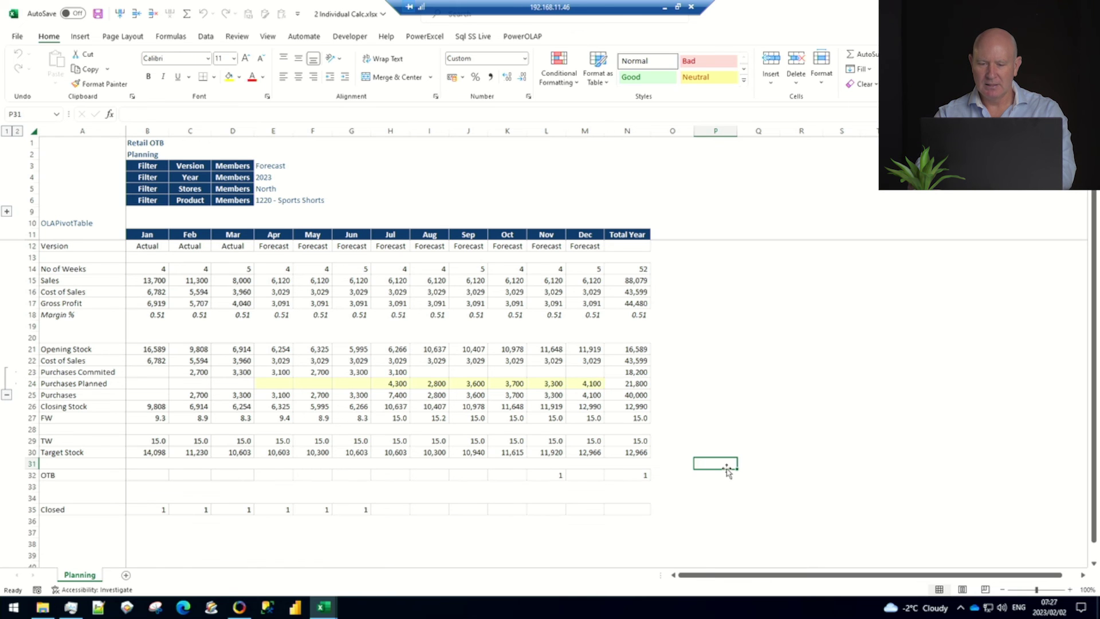
click(727, 467)
- Return to 4 FW Exception Reporting.xlsx to check North Sports Shorts' updated flags
mouse_move(324, 606)
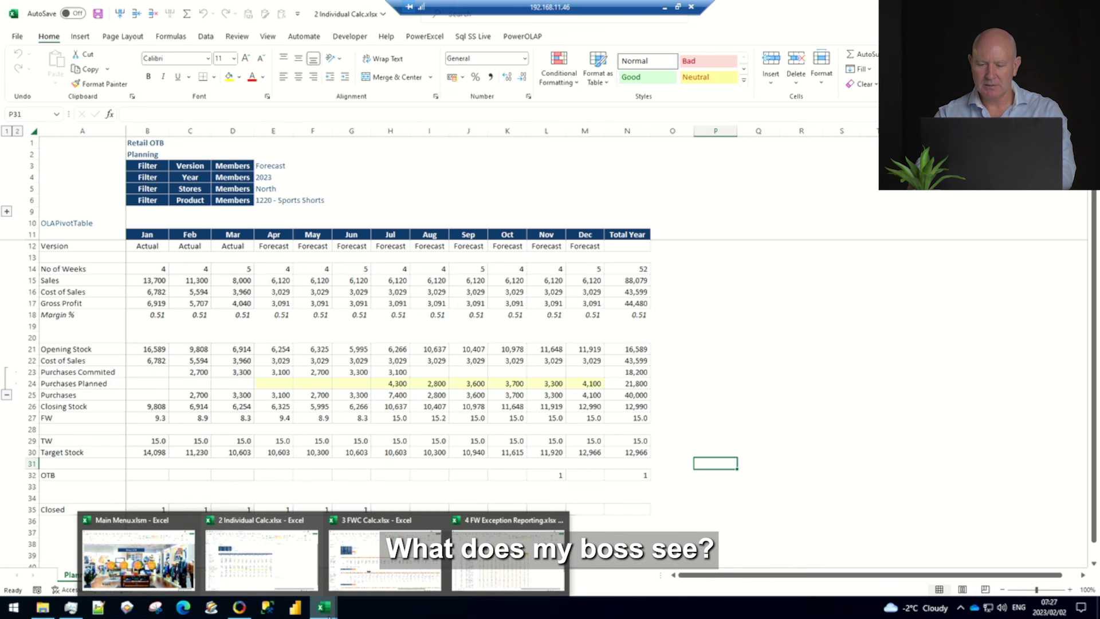
click(510, 550)
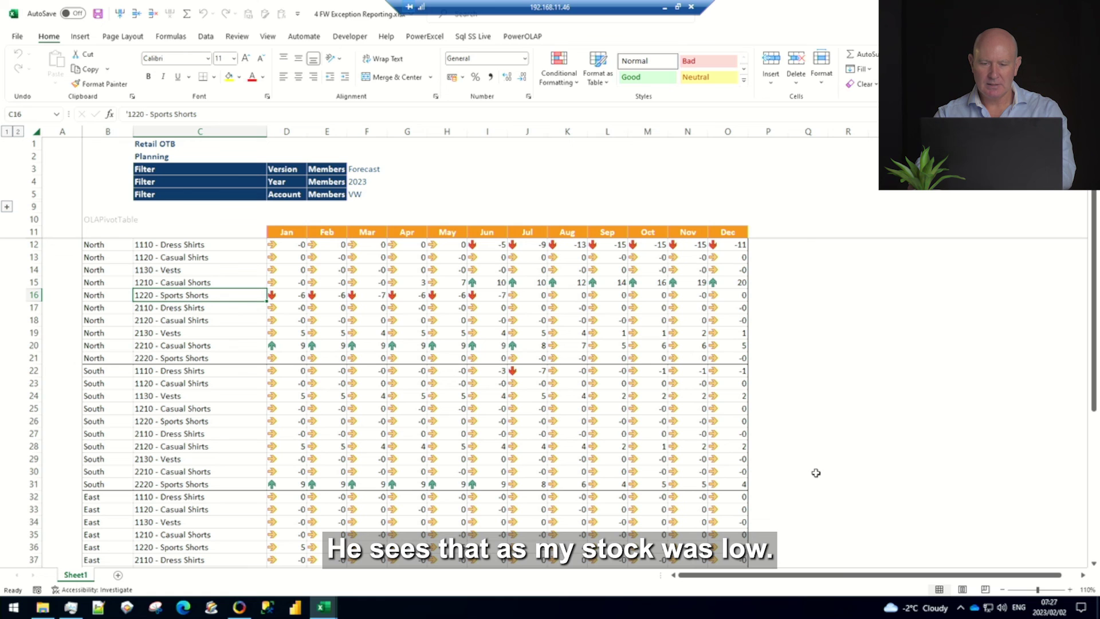